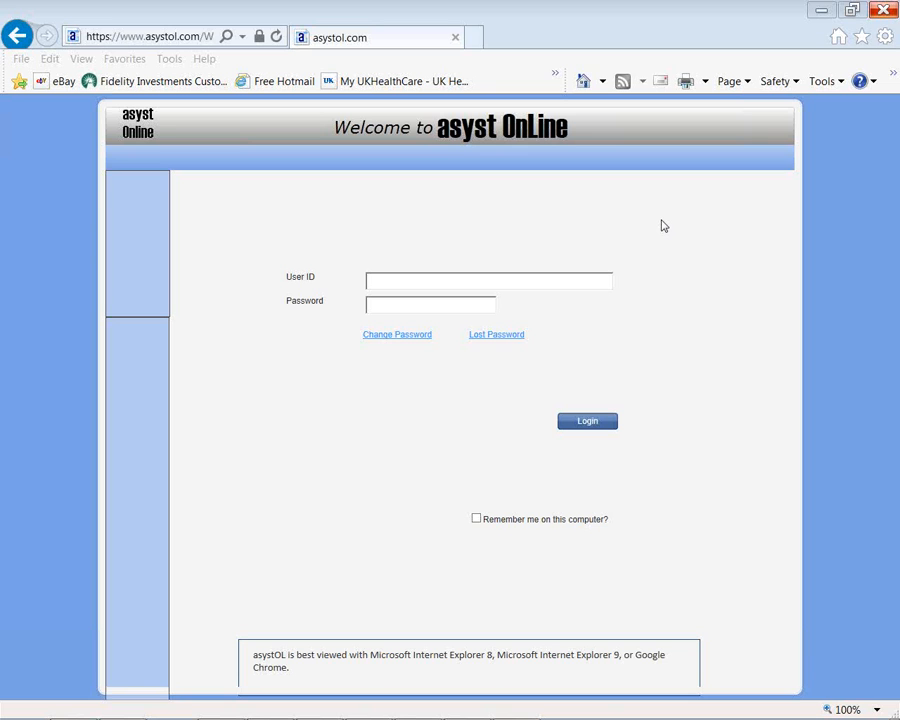
Step: Sign in with the demo account's user ID and password to reach the City of Progress home page
{"action": "left_click", "coordinate": [404, 282]}
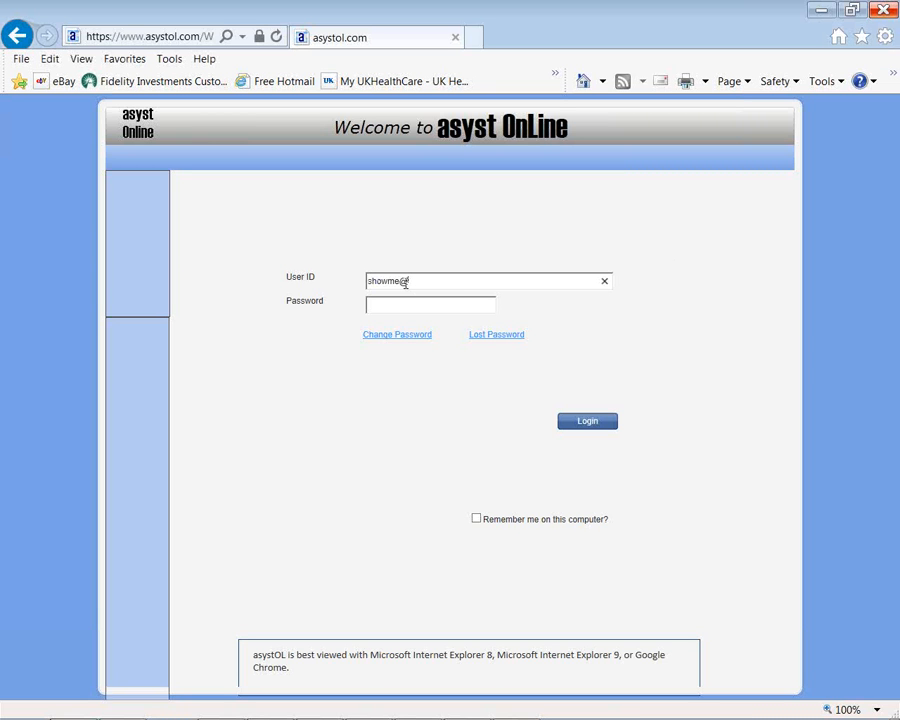
{"action": "left_click", "coordinate": [419, 306]}
{"action": "type", "text": "•••••••••"}
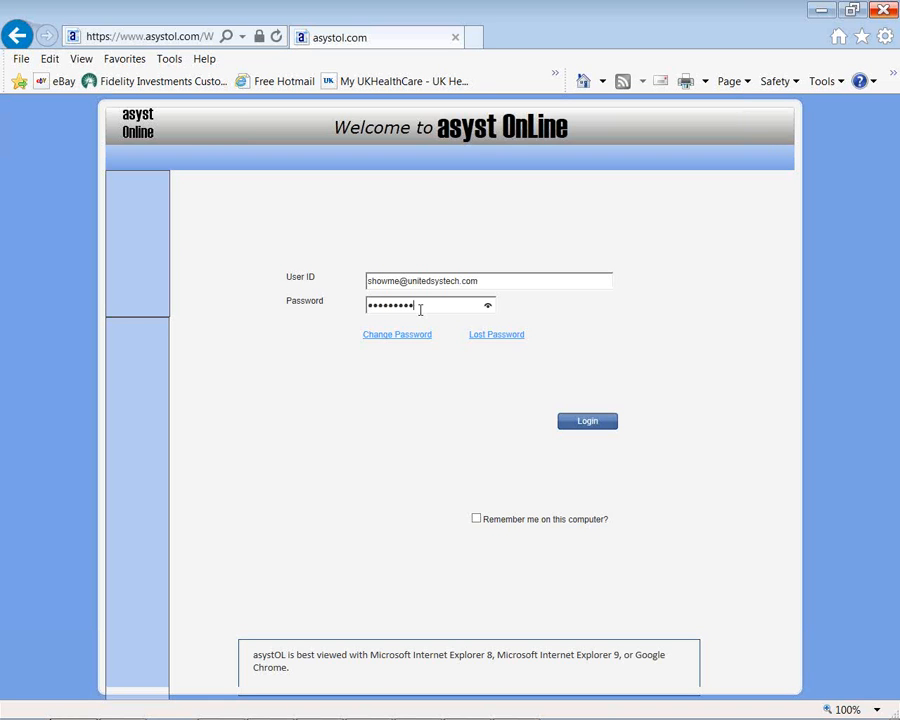
{"action": "left_click", "coordinate": [595, 424]}
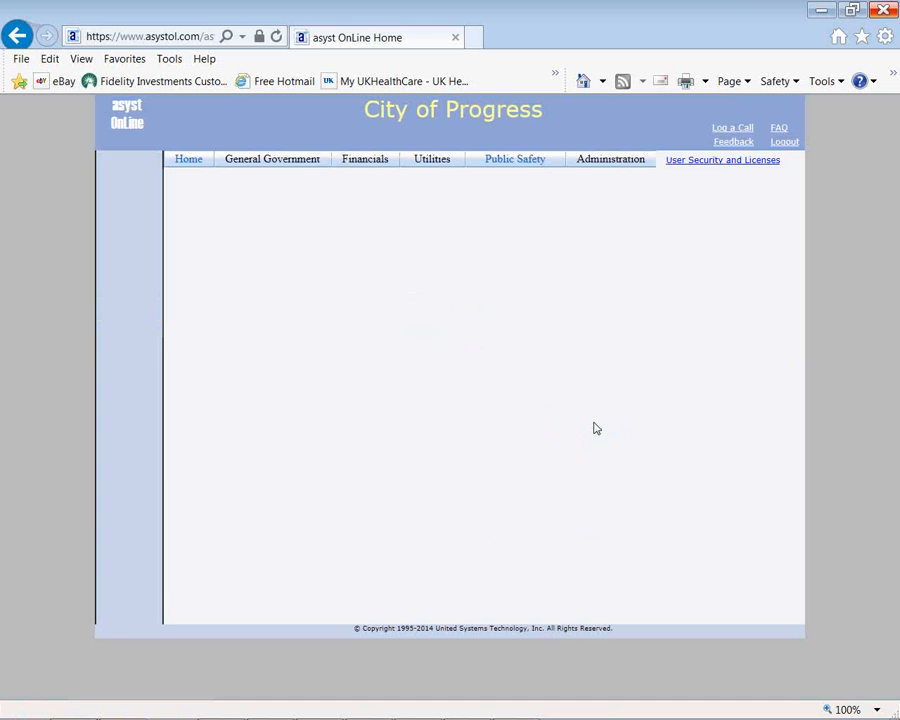
Step: Open Customer Relationship Mgmt and bring up the All Issues search form
{"action": "mouse_move", "coordinate": [277, 167]}
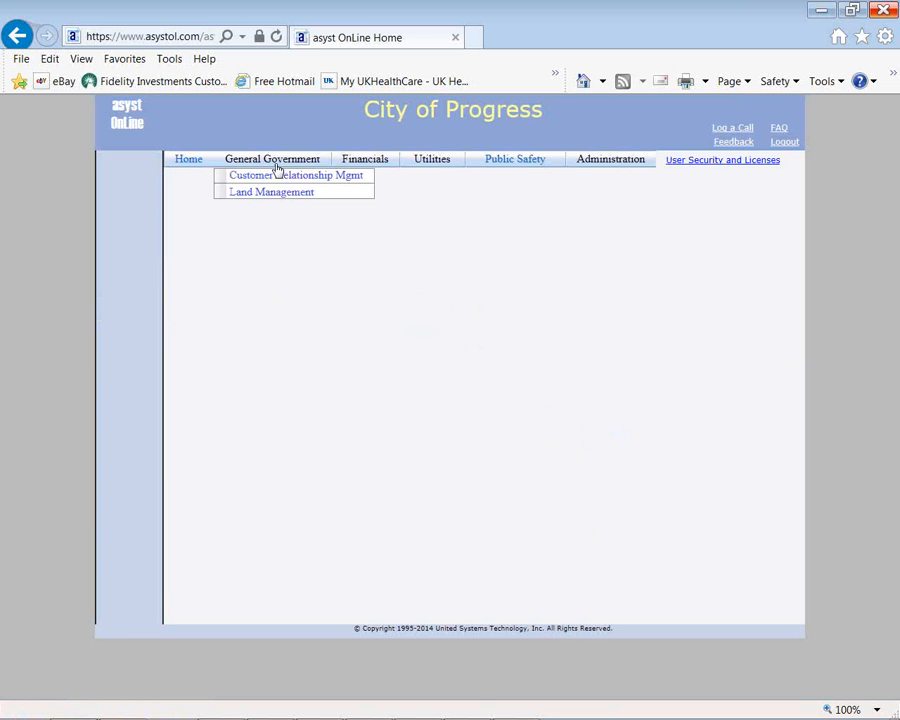
{"action": "left_click", "coordinate": [245, 180]}
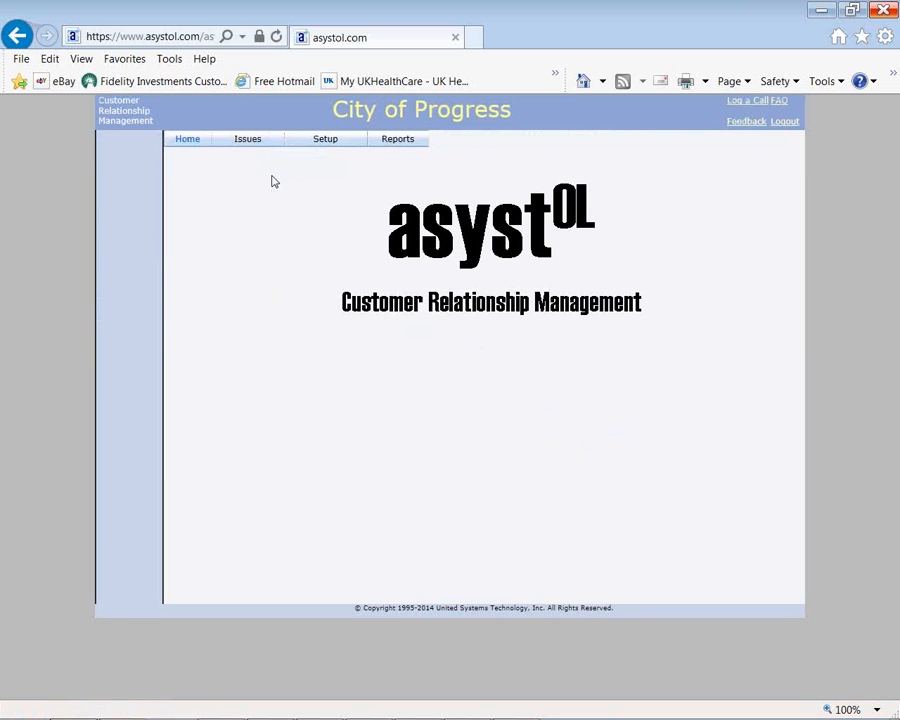
{"action": "left_click", "coordinate": [252, 154]}
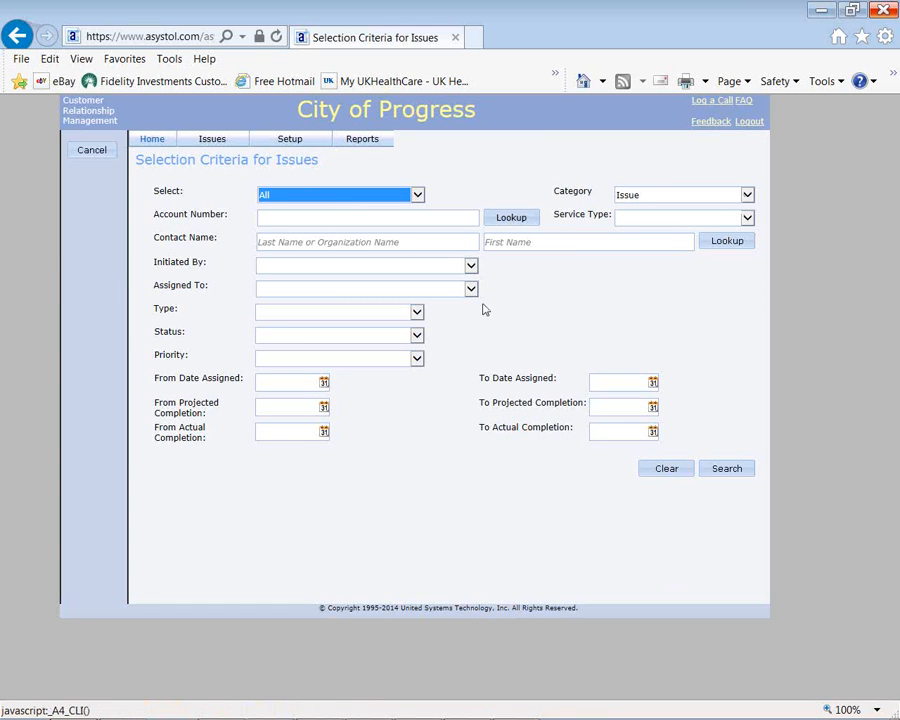
Step: Preview the Type, Status and Priority filter options, trying Animal Control as the type
{"action": "left_click", "coordinate": [417, 312]}
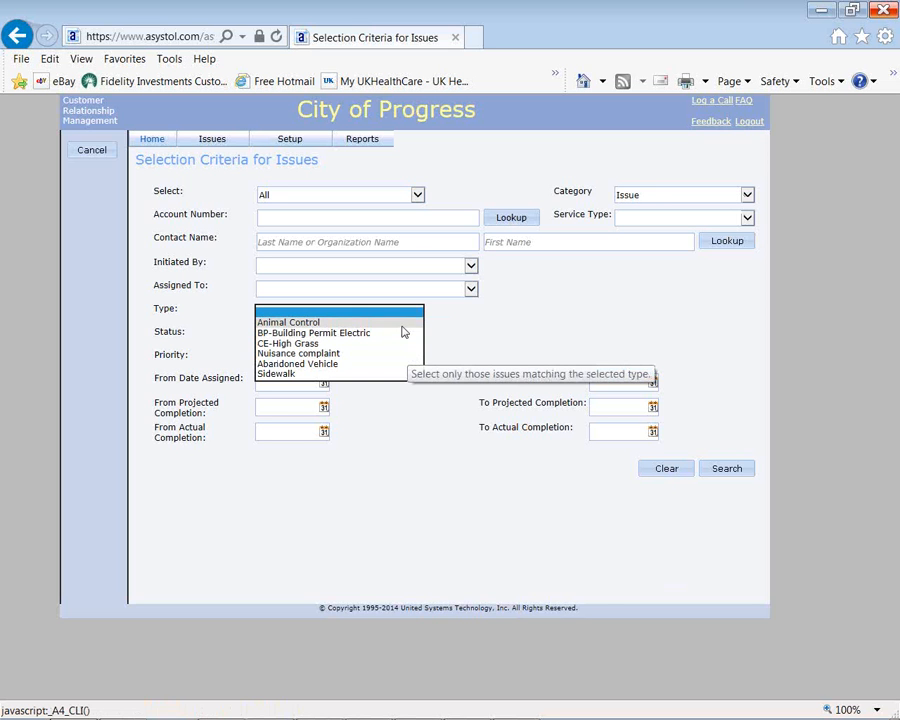
{"action": "left_click", "coordinate": [401, 324]}
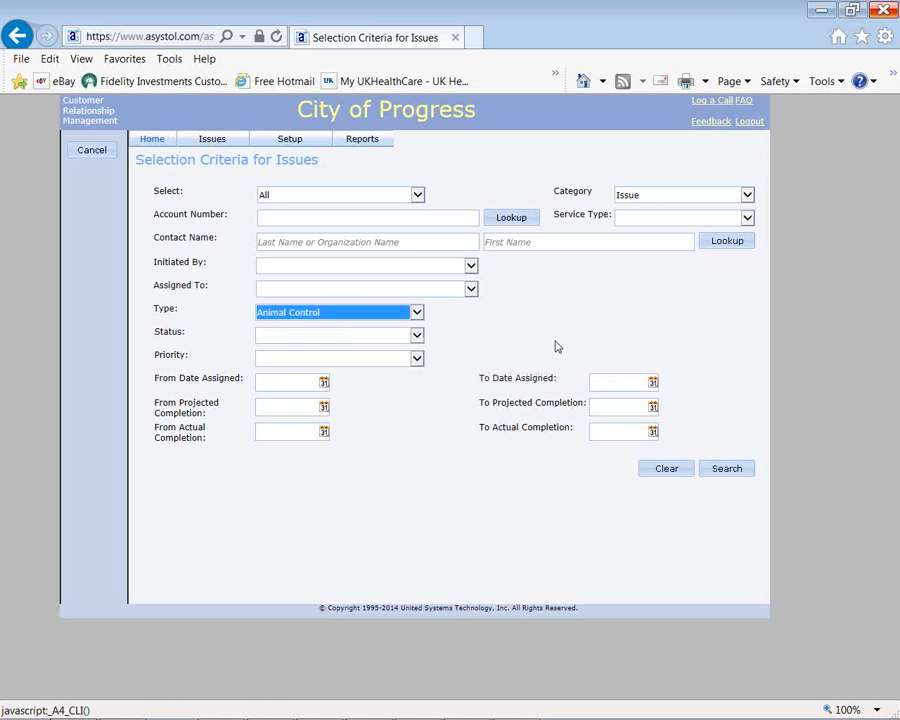
{"action": "left_click", "coordinate": [417, 335]}
{"action": "left_click", "coordinate": [494, 335]}
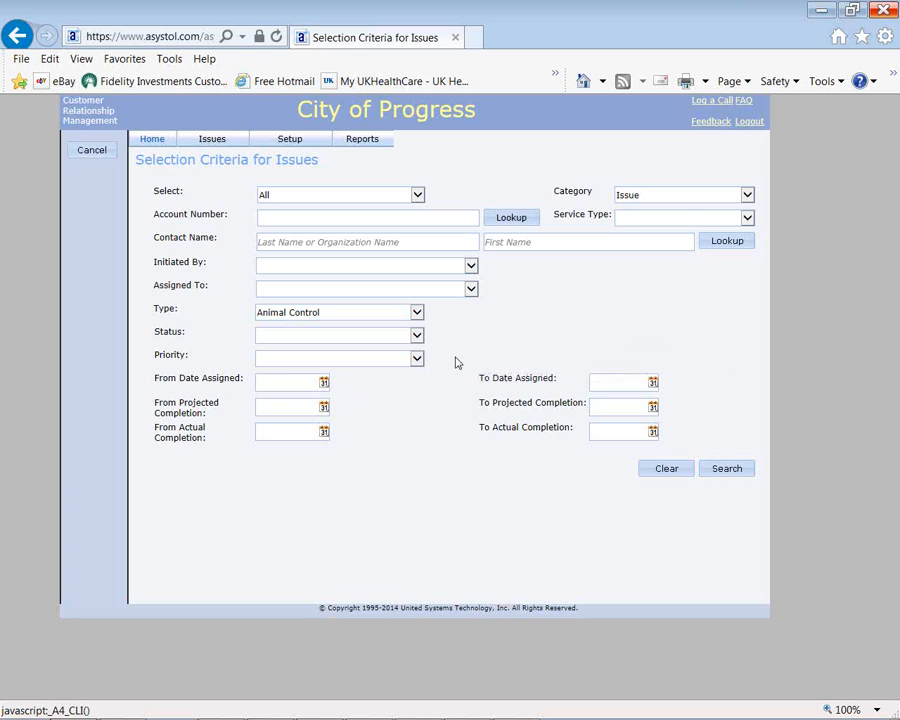
{"action": "left_click", "coordinate": [419, 361]}
{"action": "left_click", "coordinate": [642, 358]}
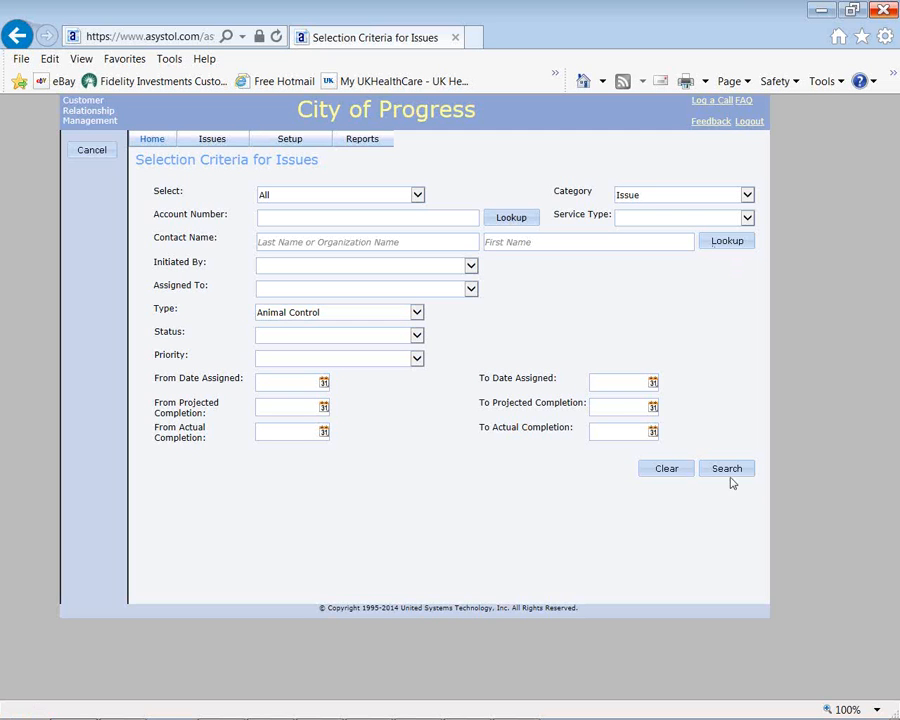
Step: Clear the Type filter and search to list all four issues
{"action": "left_click", "coordinate": [416, 312]}
{"action": "left_click", "coordinate": [404, 302]}
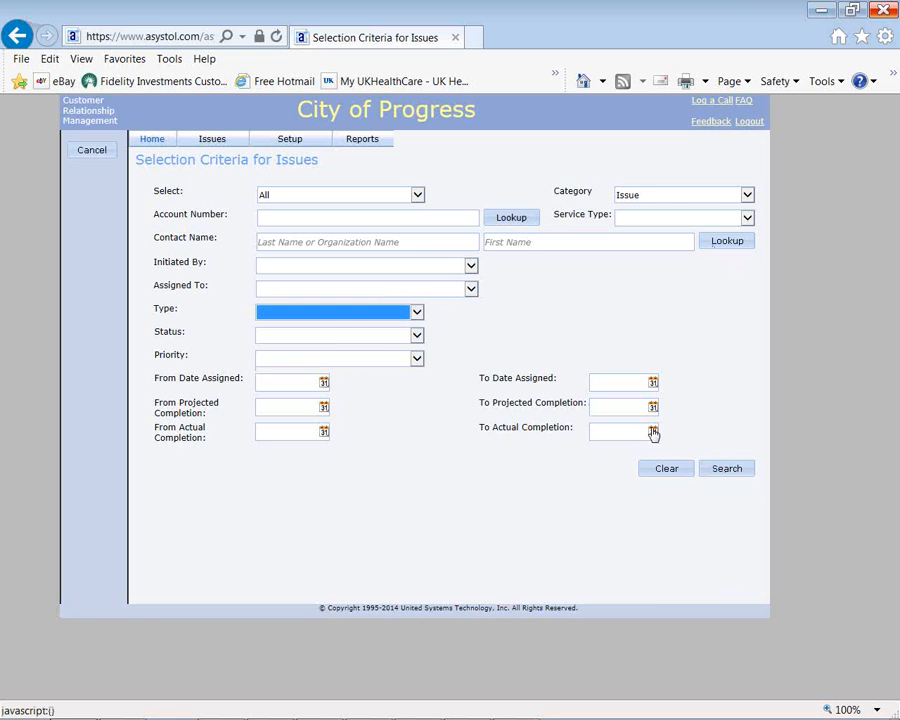
{"action": "left_click", "coordinate": [725, 472]}
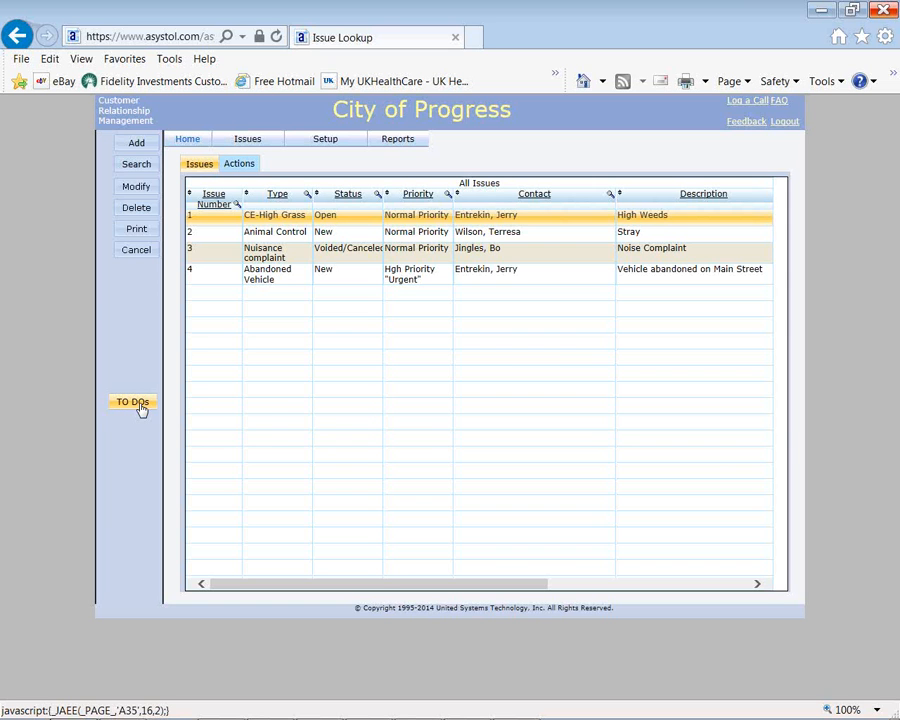
Step: Open issue 1 for editing and review its Type and Priority options, keeping CE-High Grass and Normal Priority
{"action": "left_click", "coordinate": [128, 192]}
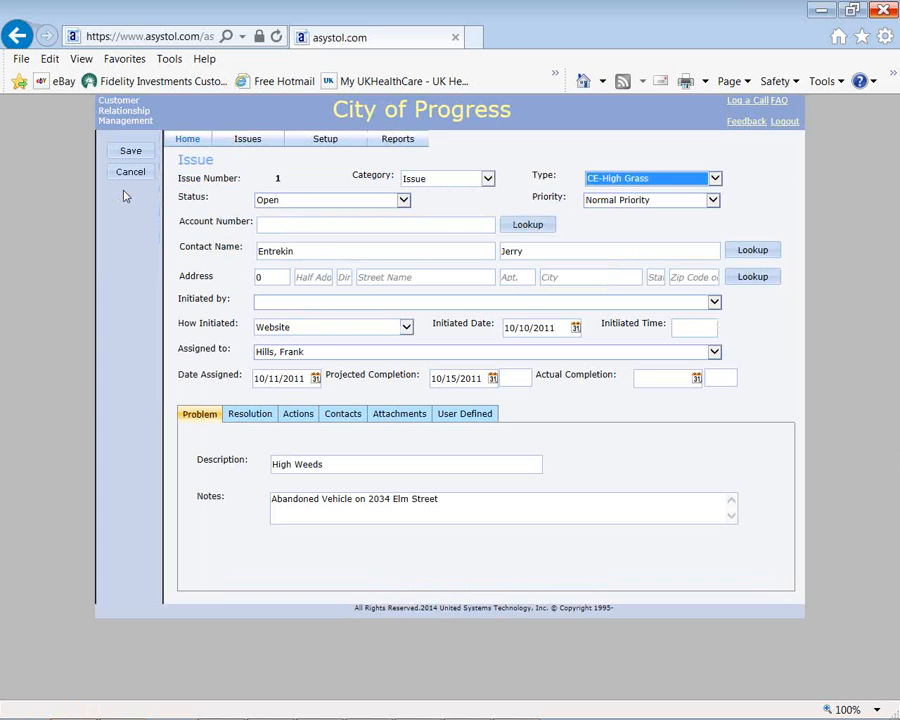
{"action": "left_click", "coordinate": [715, 180]}
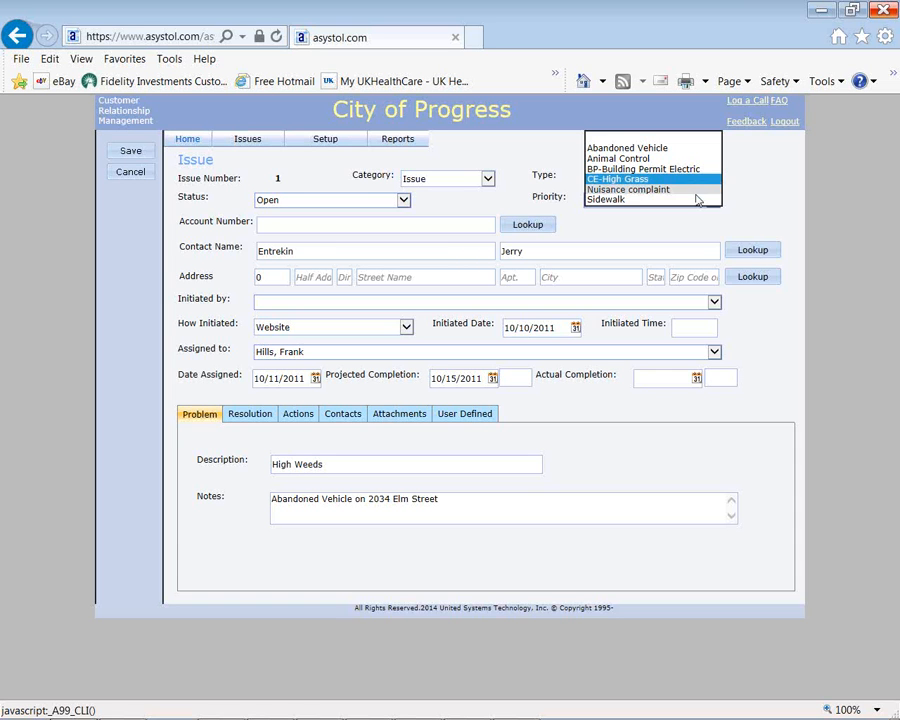
{"action": "left_click", "coordinate": [746, 166]}
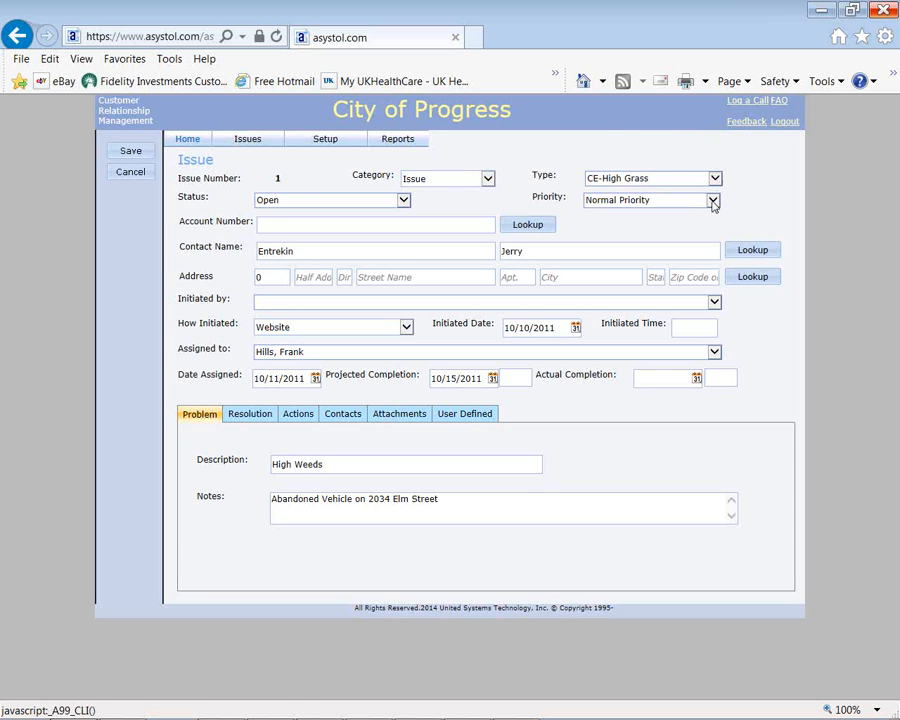
{"action": "left_click", "coordinate": [713, 201]}
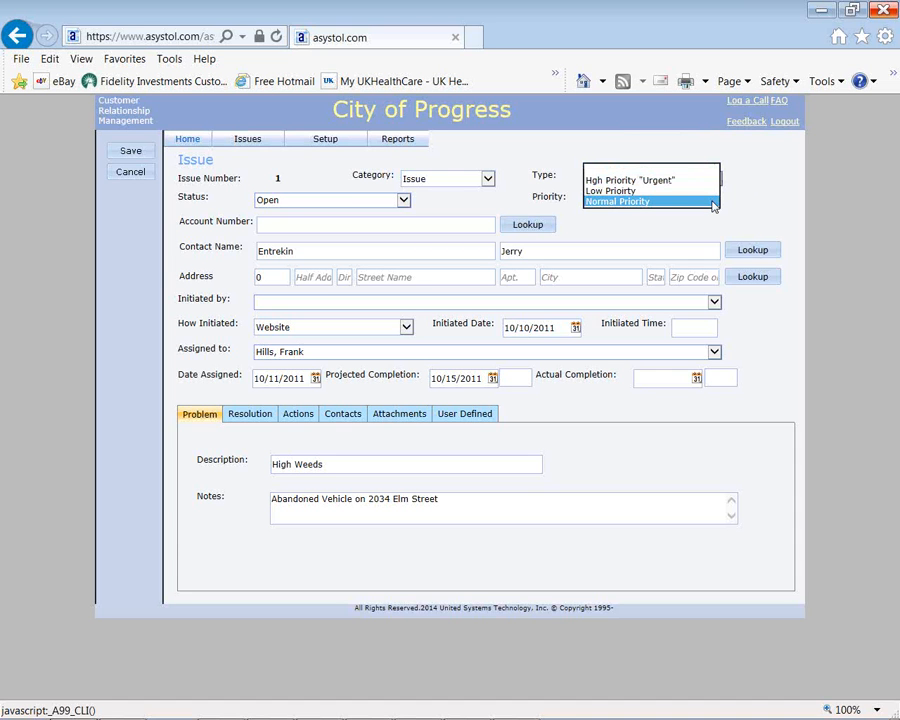
{"action": "left_click", "coordinate": [750, 185]}
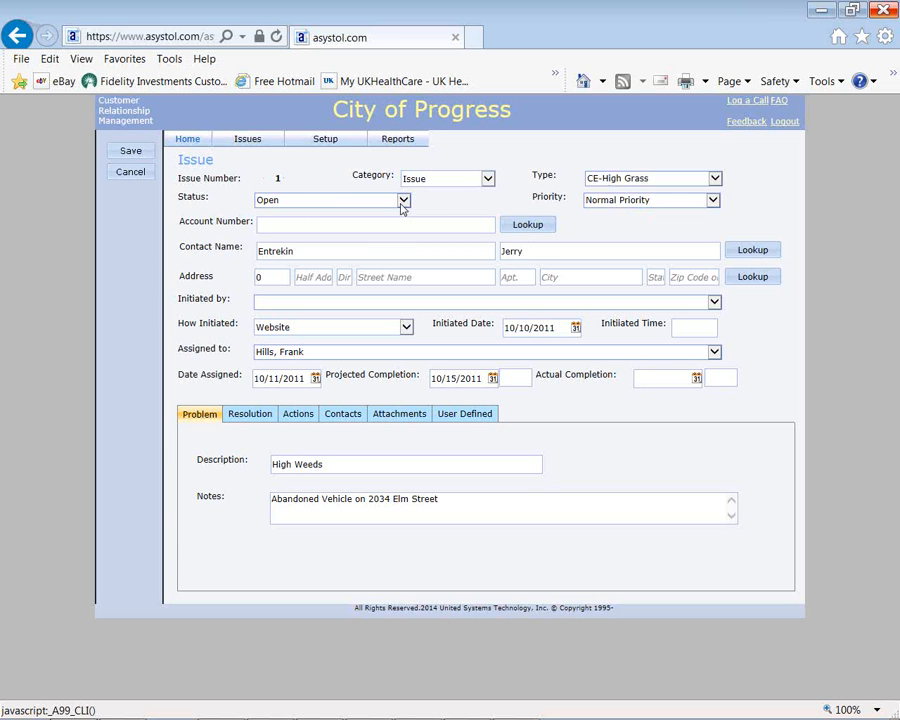
Step: Review the Status and How Initiated options, leaving Open and Website, and show the Initiated Date calendar
{"action": "left_click", "coordinate": [403, 201]}
{"action": "left_click", "coordinate": [420, 214]}
{"action": "left_click", "coordinate": [407, 330]}
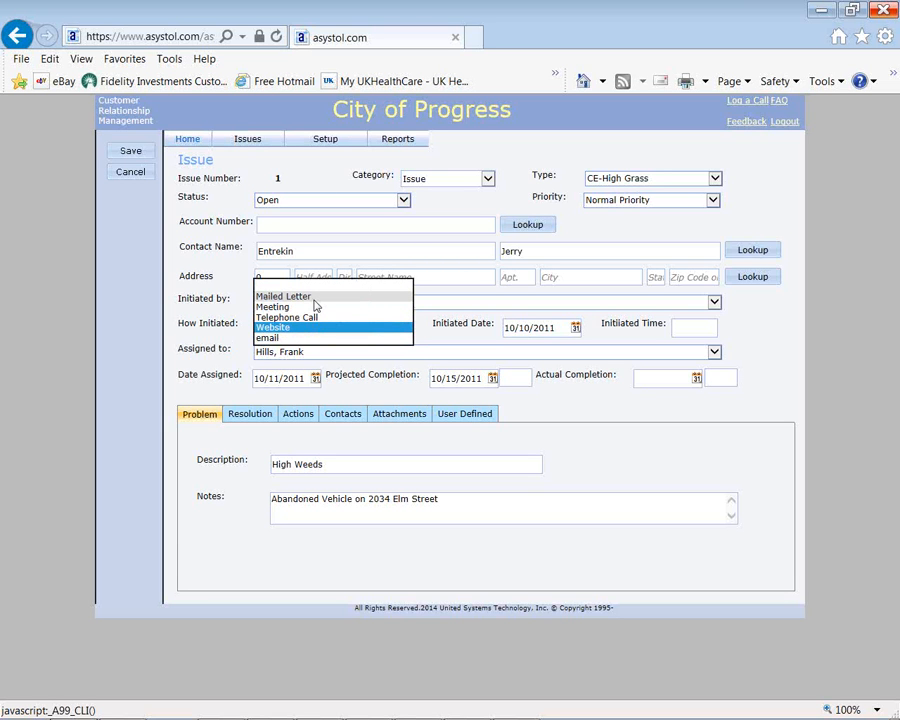
{"action": "left_click", "coordinate": [413, 325]}
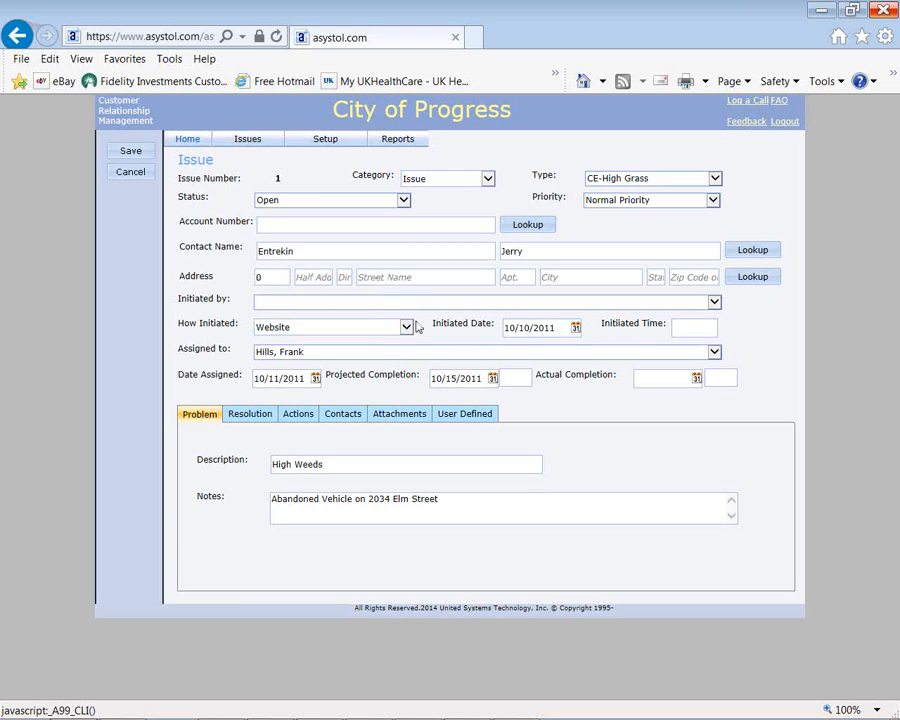
{"action": "left_click", "coordinate": [578, 334]}
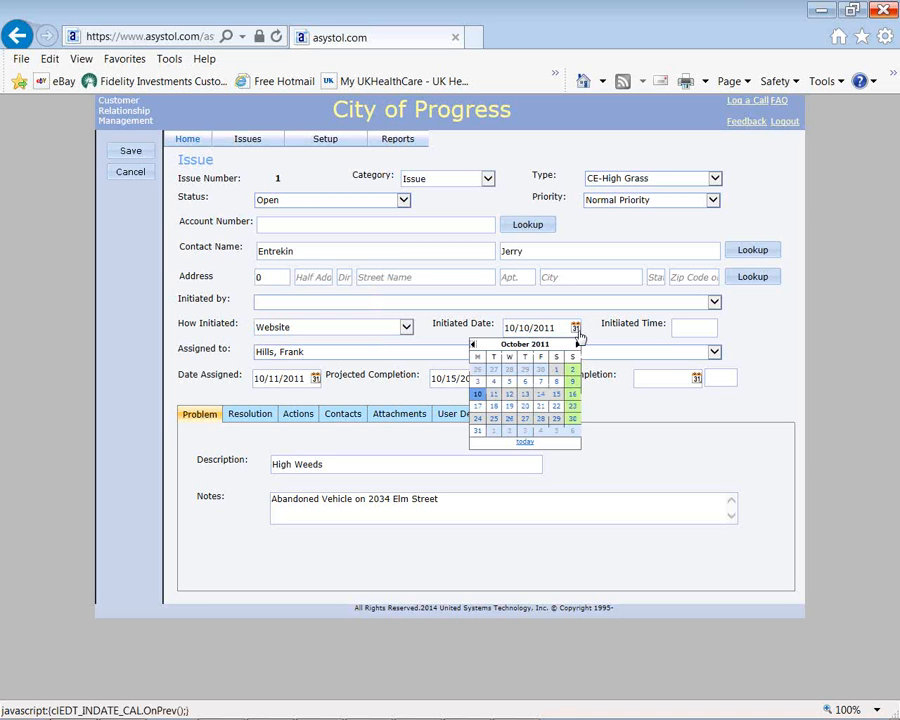
Step: Close the Initiated Date calendar unchanged and view the issue's Resolution section
{"action": "left_click", "coordinate": [449, 336]}
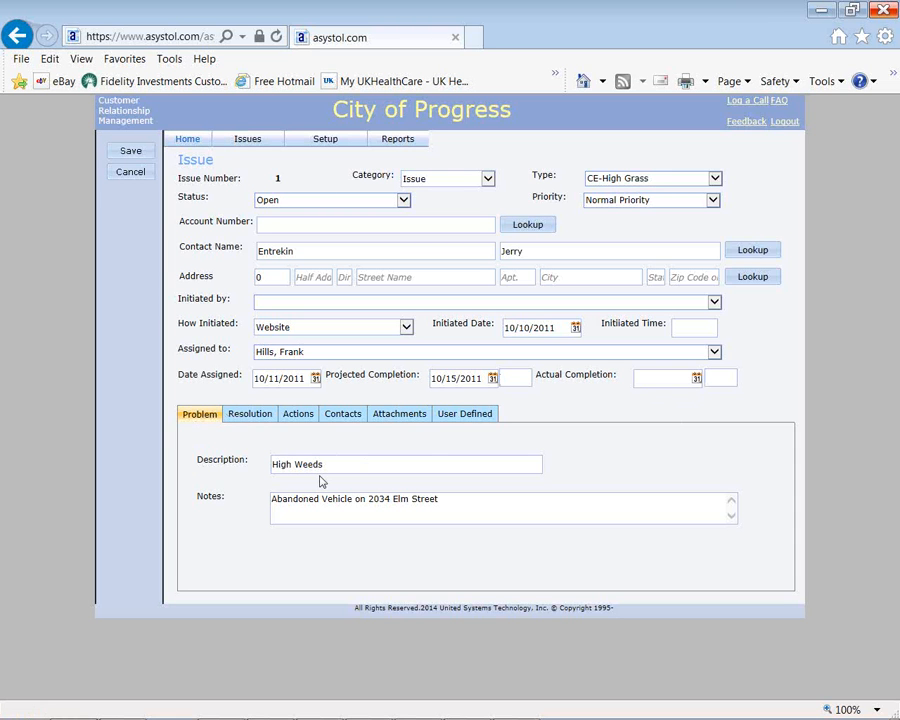
{"action": "left_click", "coordinate": [261, 419]}
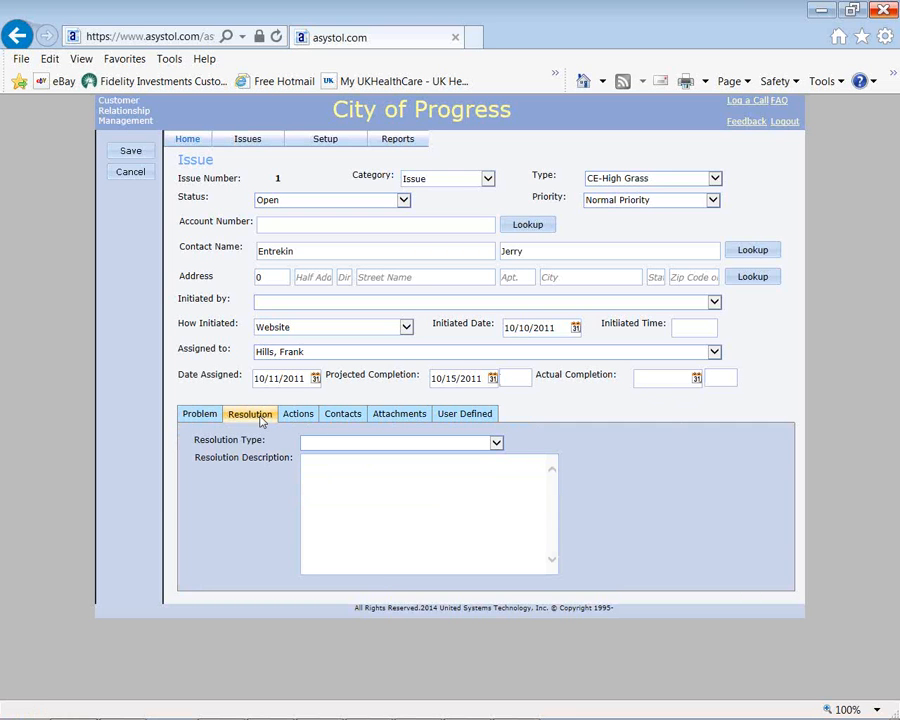
Step: Check the resolution type options, review the two logged actions, and start a new action
{"action": "left_click", "coordinate": [496, 442]}
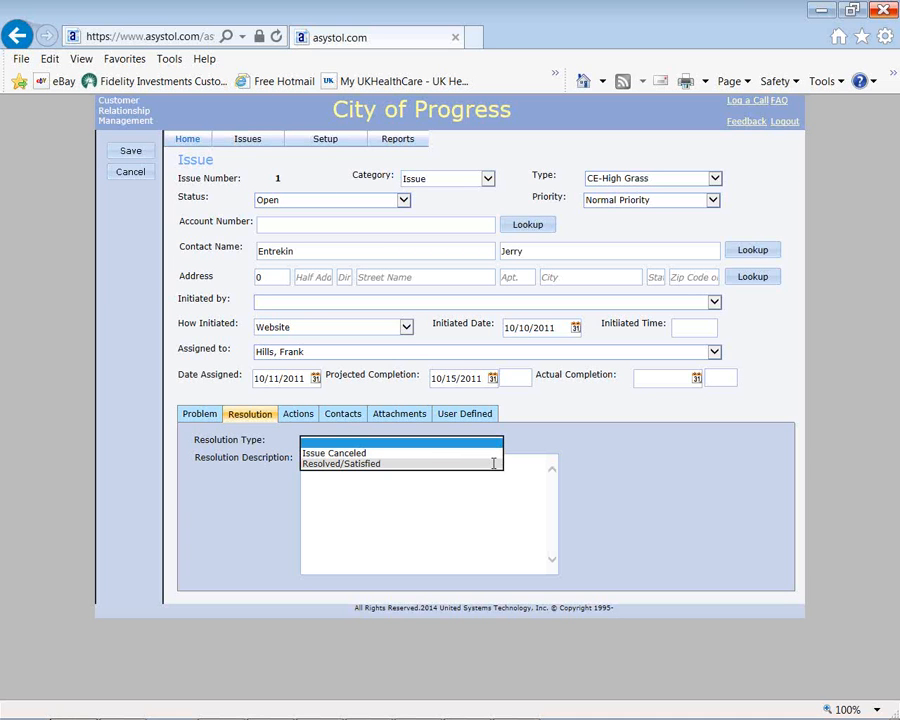
{"action": "left_click", "coordinate": [305, 417]}
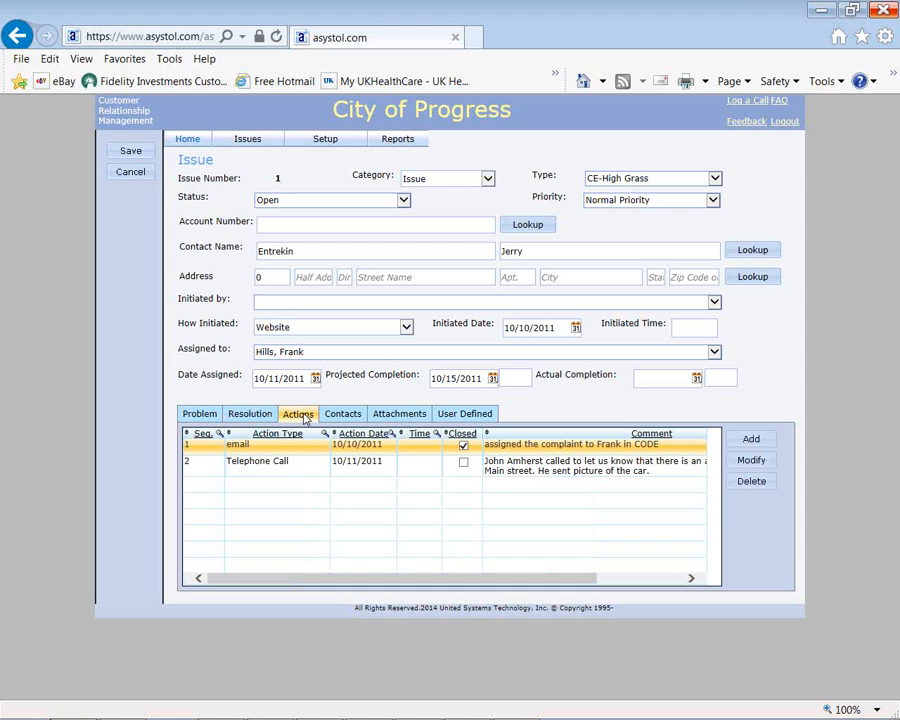
{"action": "left_click", "coordinate": [750, 440]}
Step: Inspect the Action Type and Action By options, cancel the new action, and view the issue's contacts
{"action": "left_click", "coordinate": [368, 190]}
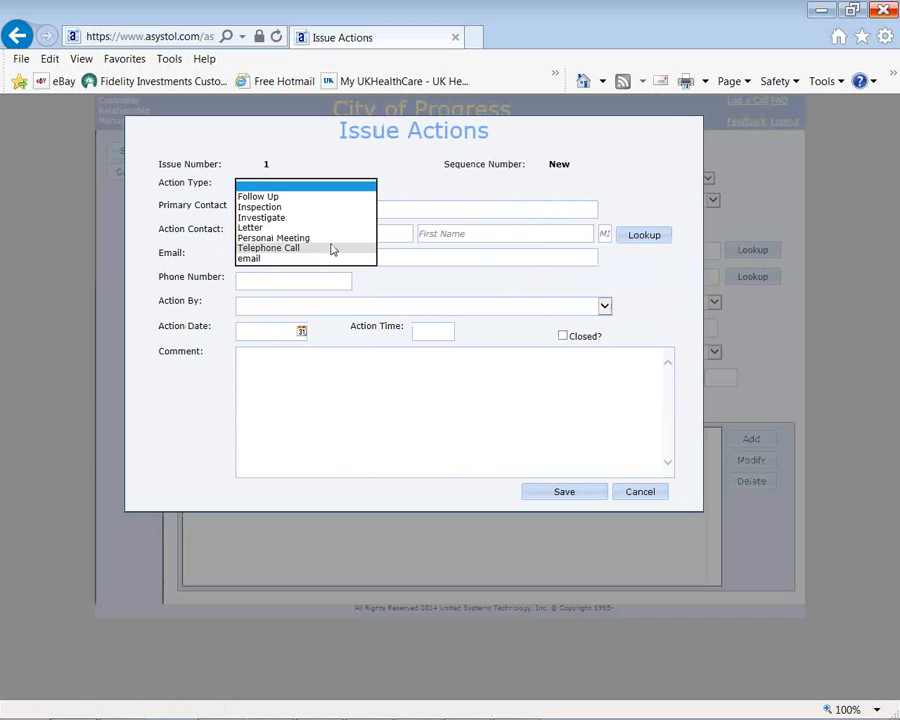
{"action": "left_click", "coordinate": [431, 187]}
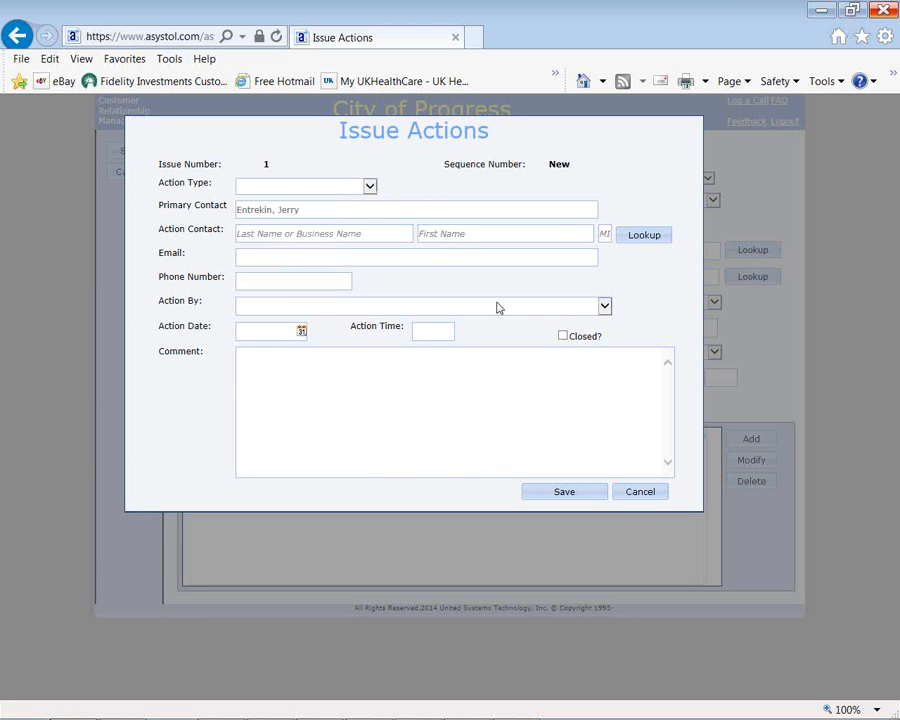
{"action": "left_click", "coordinate": [604, 308]}
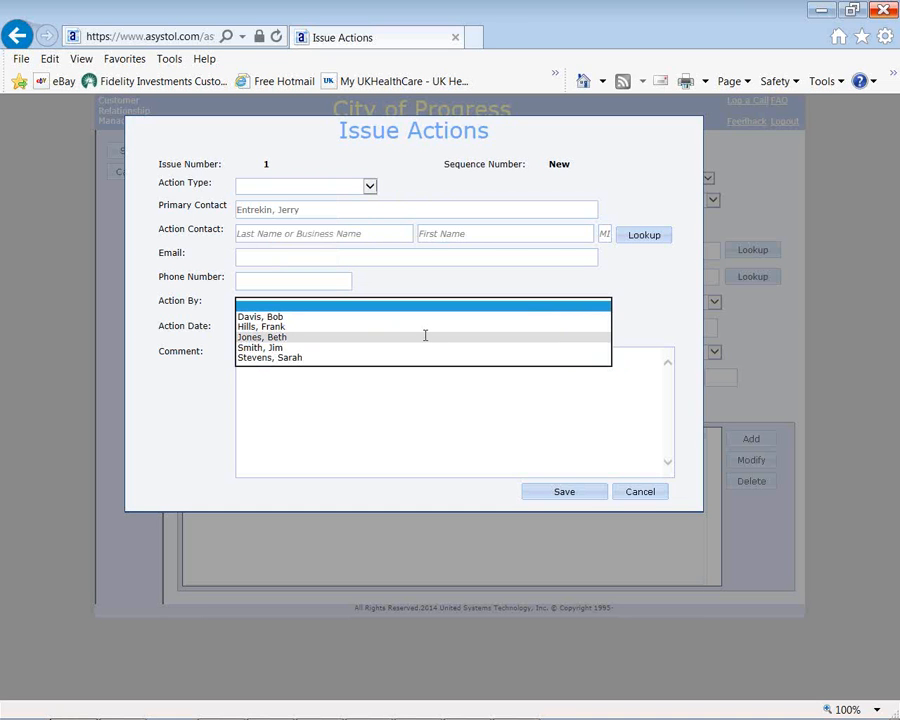
{"action": "left_click", "coordinate": [402, 281]}
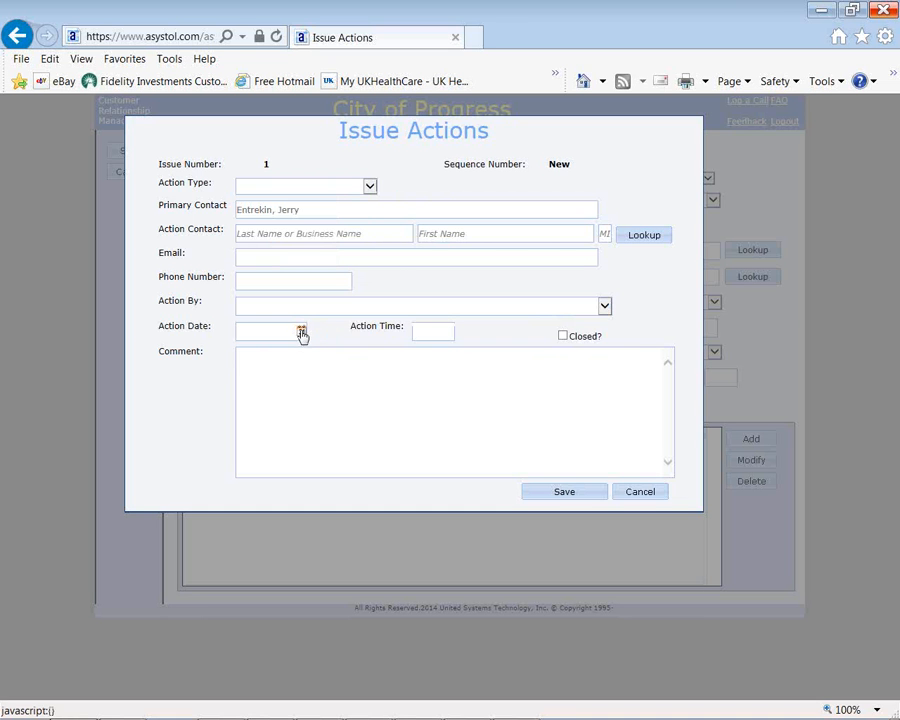
{"action": "left_click", "coordinate": [640, 492]}
{"action": "left_click", "coordinate": [356, 416]}
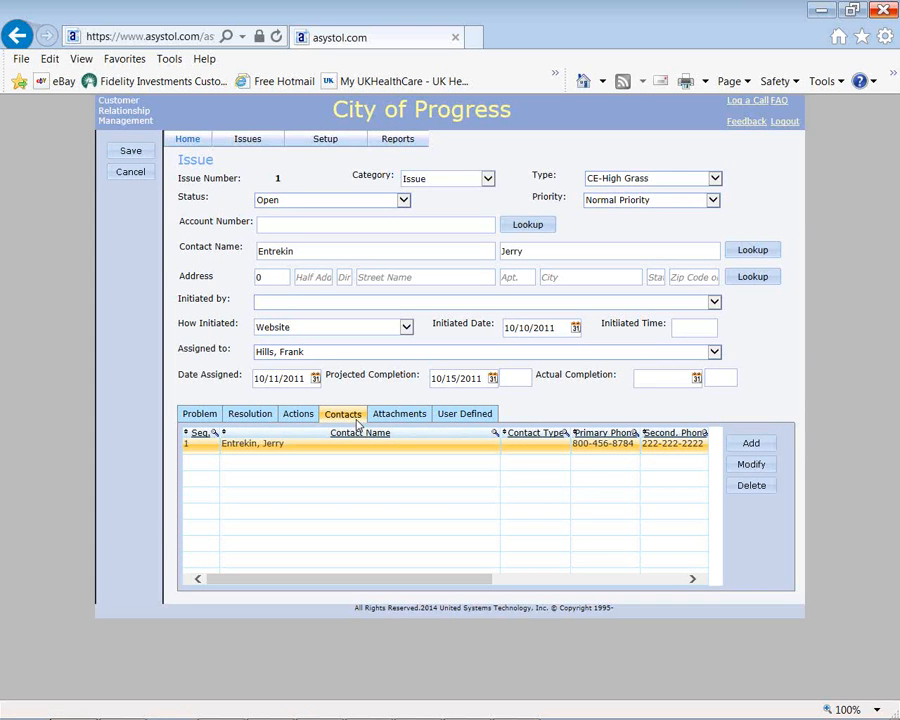
Step: View the contact's details without changes, then show the issue's empty Attachments section
{"action": "left_click", "coordinate": [751, 464]}
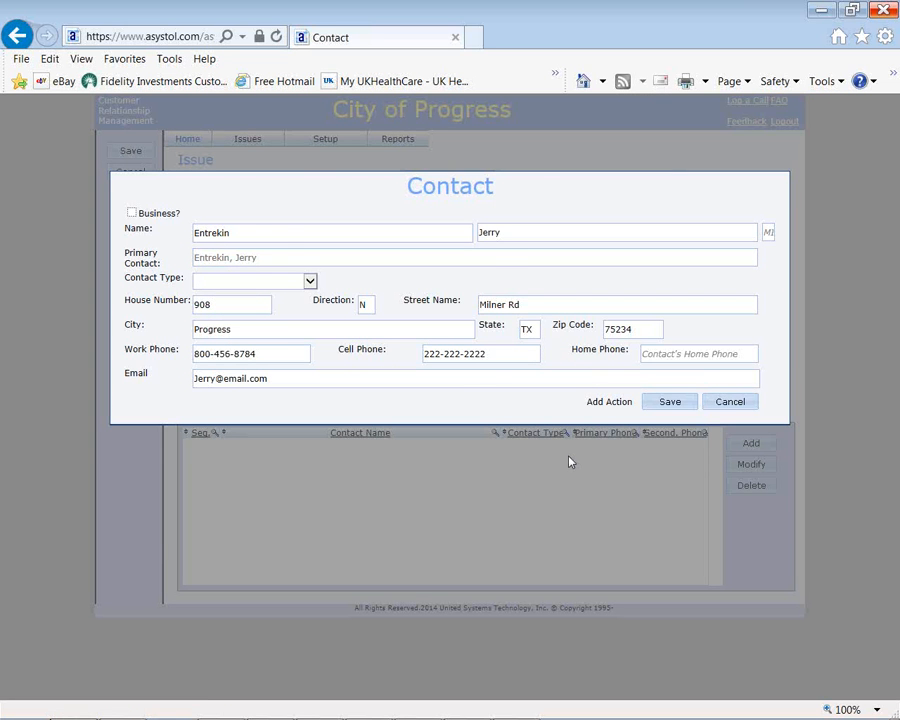
{"action": "left_click", "coordinate": [730, 401]}
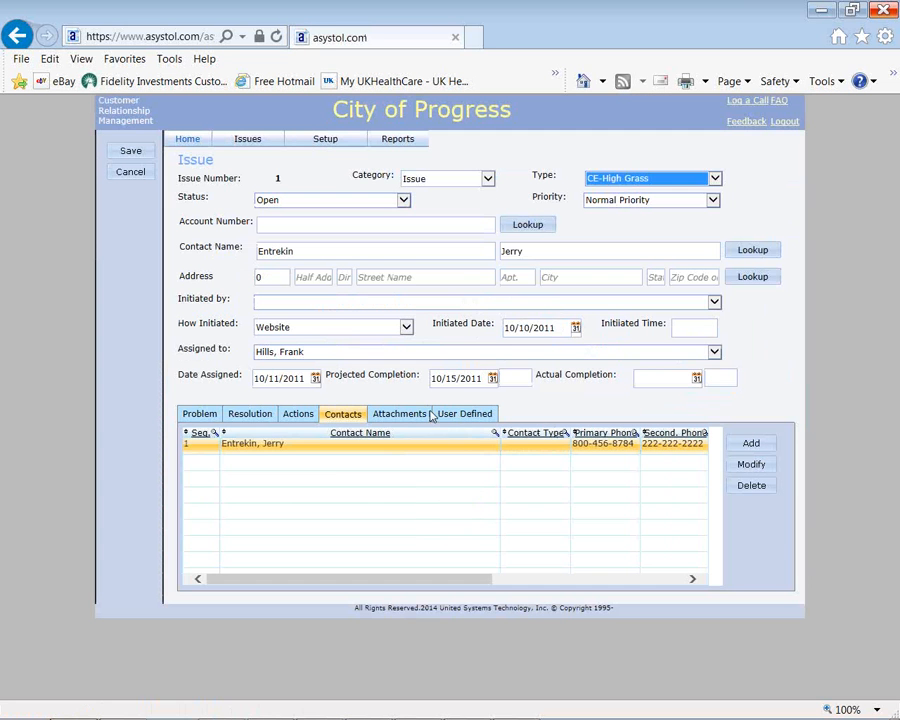
{"action": "left_click", "coordinate": [400, 414]}
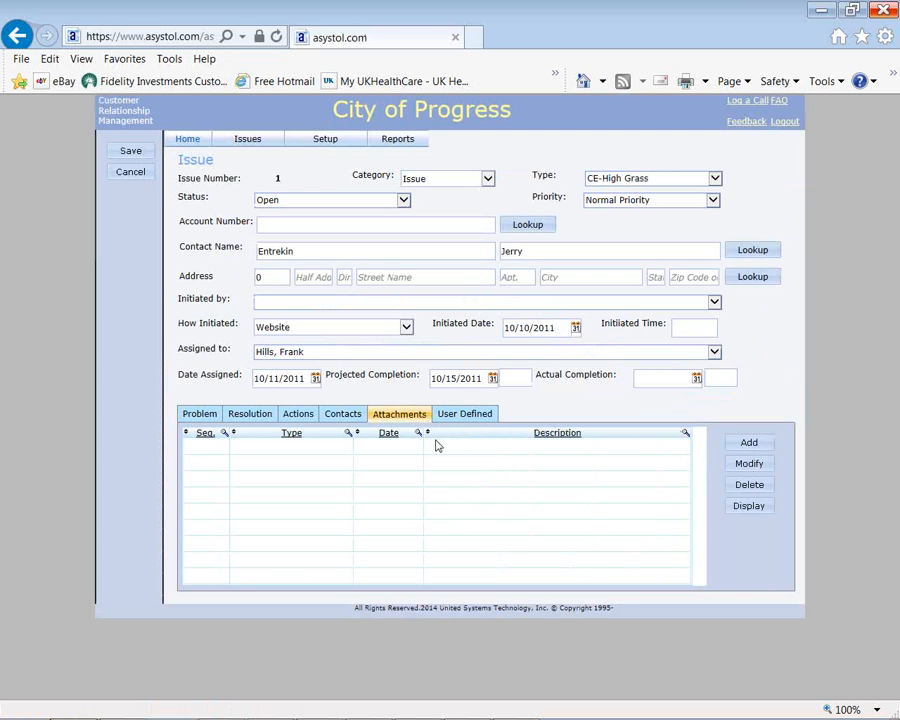
{"action": "left_click", "coordinate": [747, 444]}
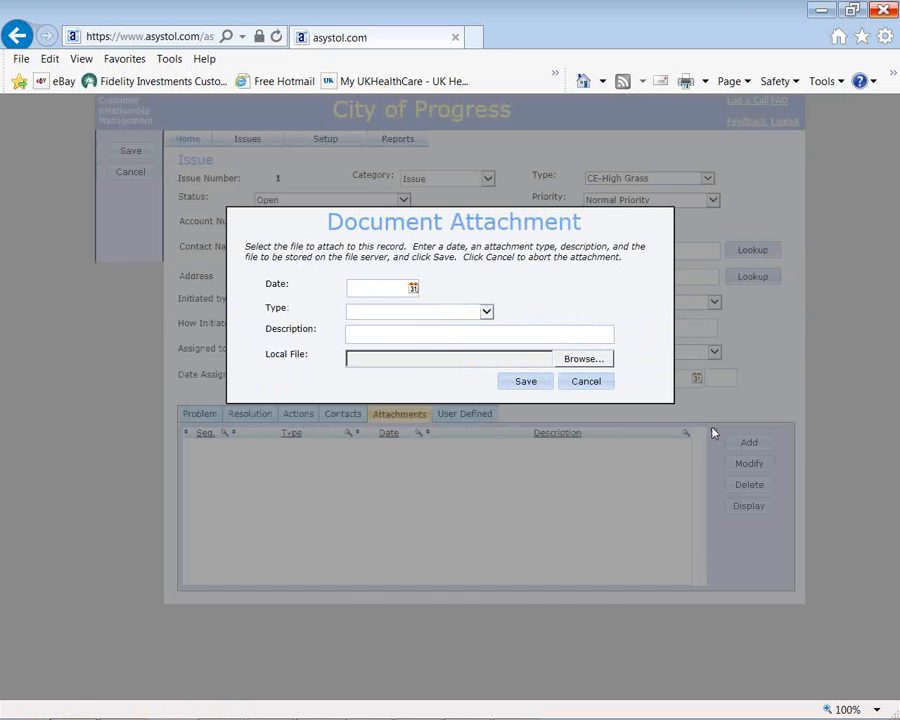
{"action": "left_click", "coordinate": [412, 287]}
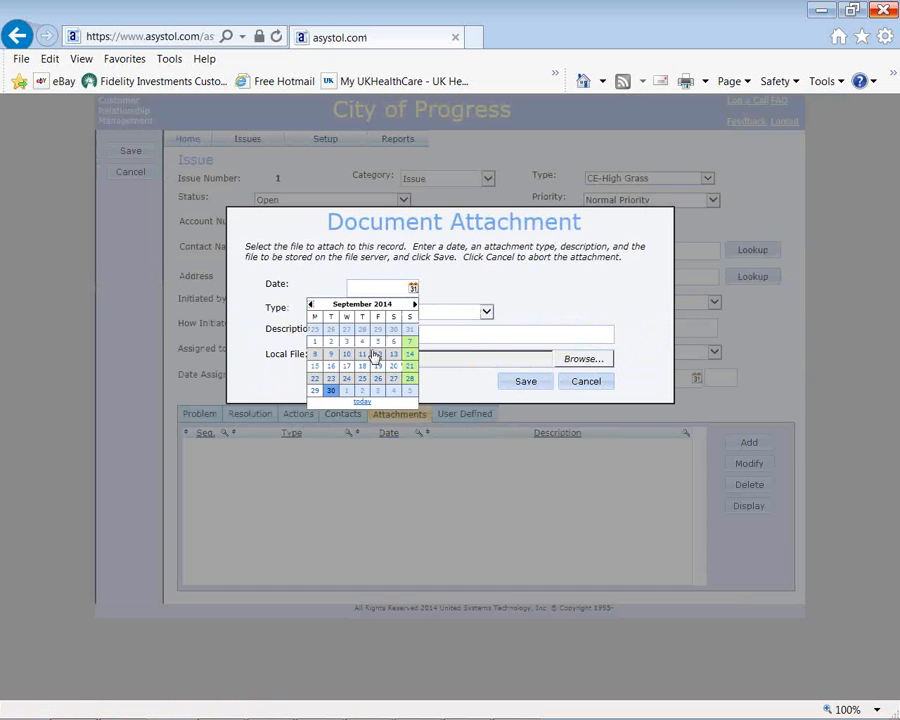
{"action": "left_click", "coordinate": [334, 392]}
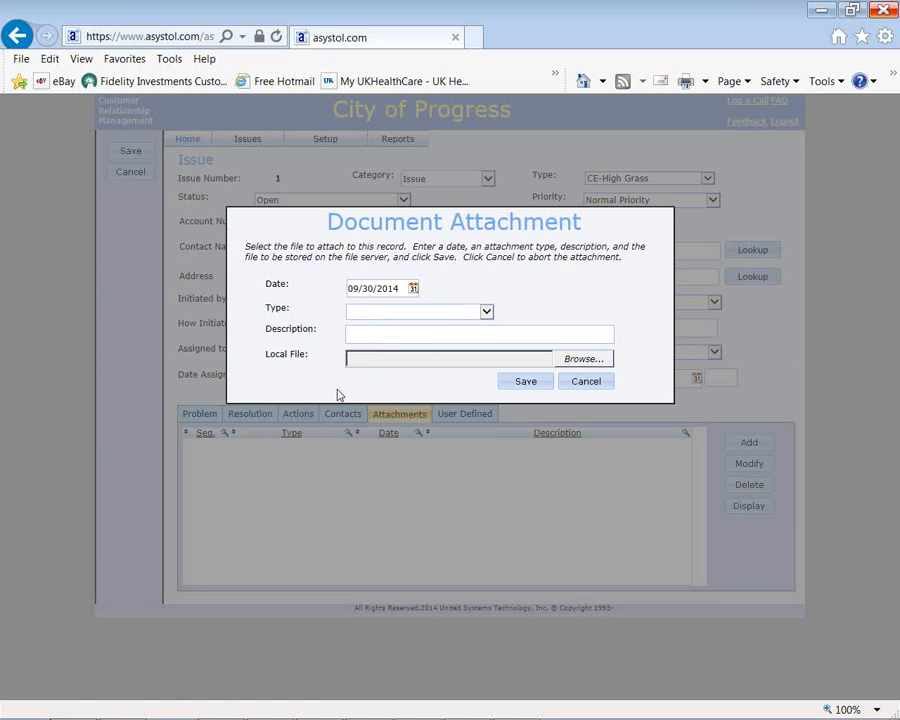
{"action": "left_click", "coordinate": [486, 312]}
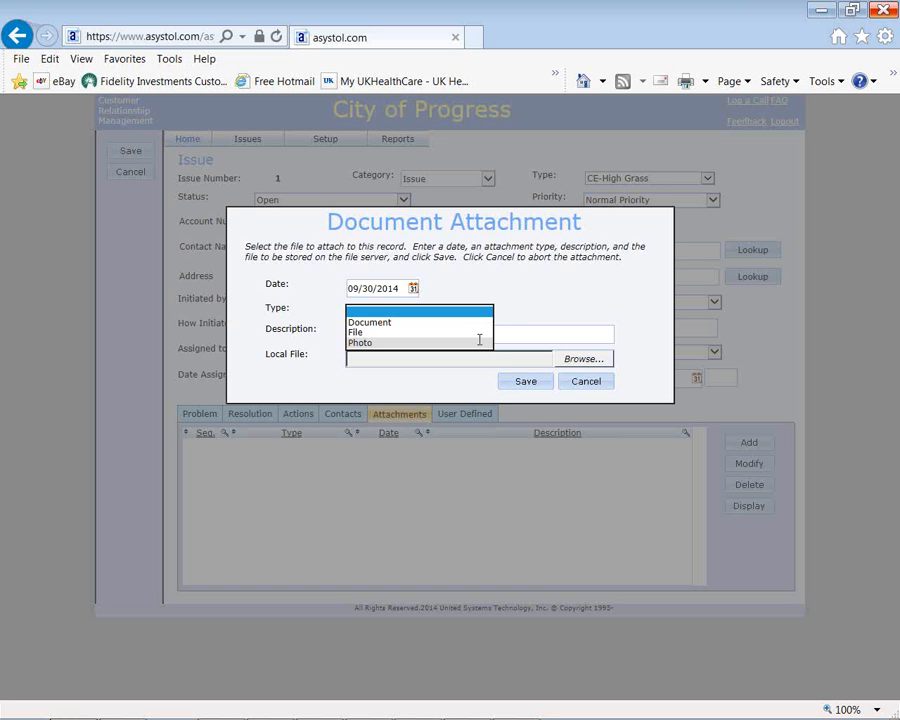
{"action": "left_click", "coordinate": [578, 383]}
{"action": "left_click", "coordinate": [578, 384]}
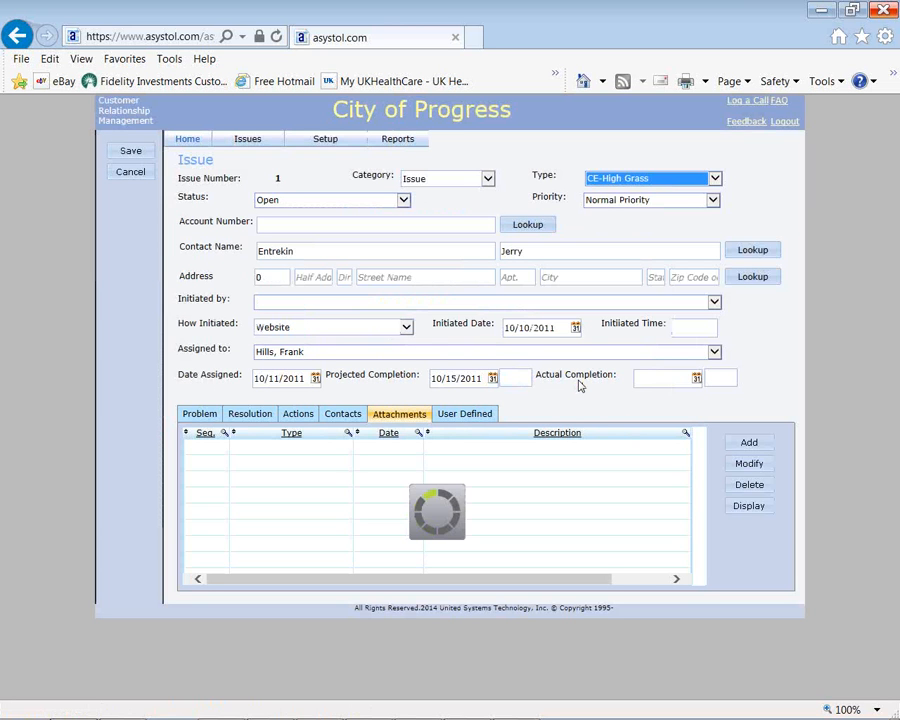
{"action": "left_click", "coordinate": [463, 415]}
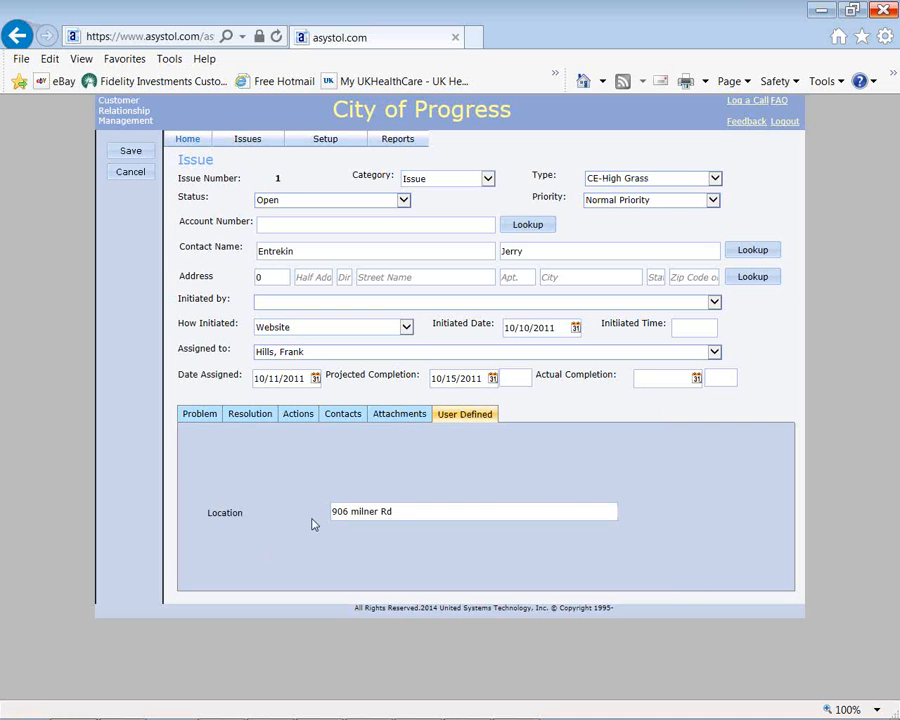
Step: Switch the issue type to Sidewalk, then Animal Control, then back to CE-High Grass
{"action": "left_click", "coordinate": [716, 180]}
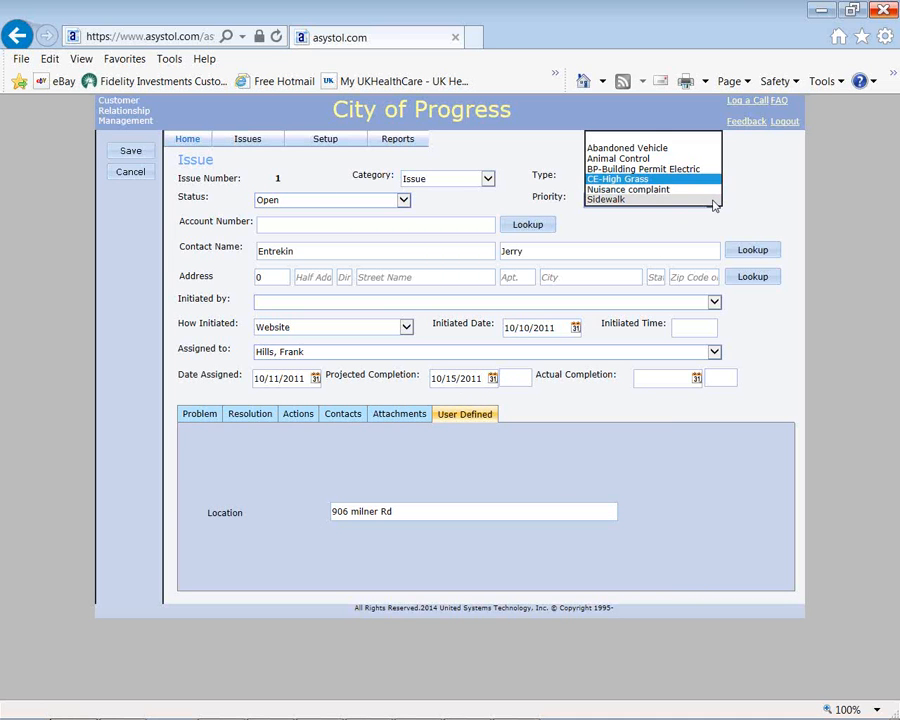
{"action": "left_click", "coordinate": [714, 200]}
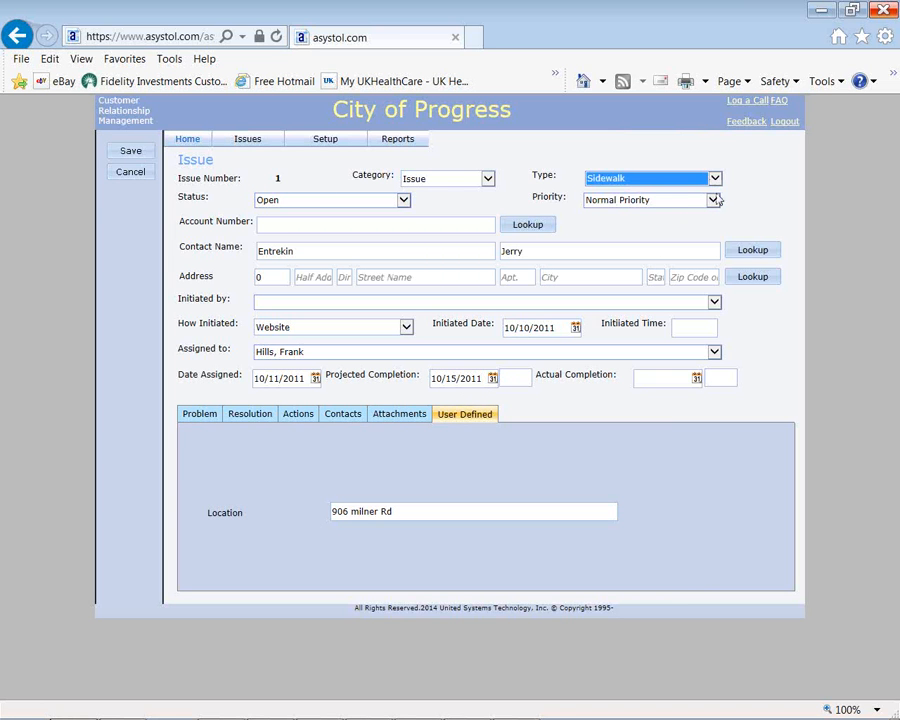
{"action": "left_click", "coordinate": [716, 180]}
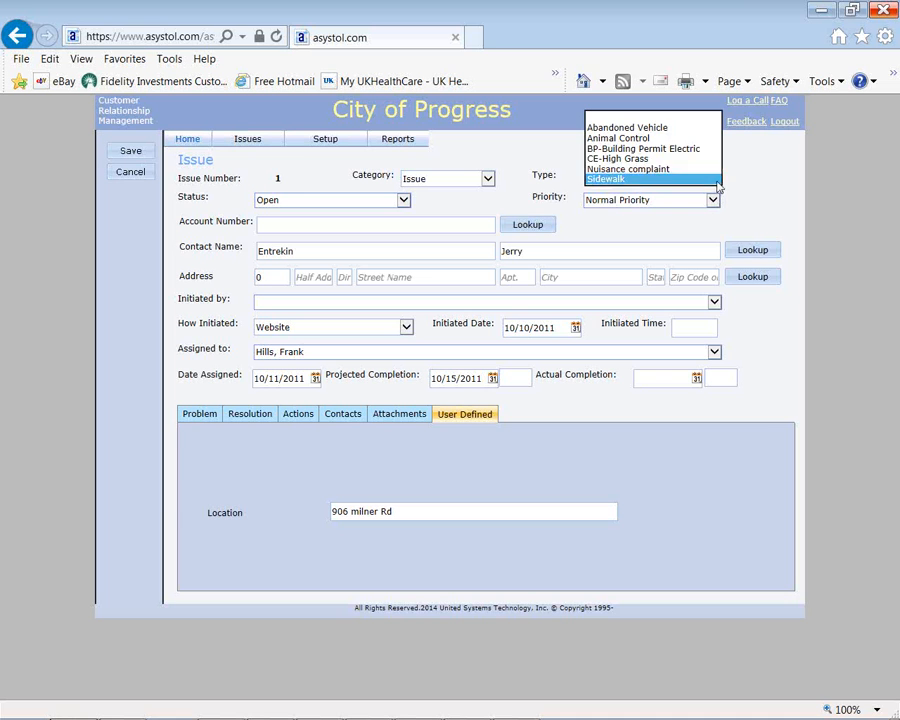
{"action": "left_click", "coordinate": [687, 141]}
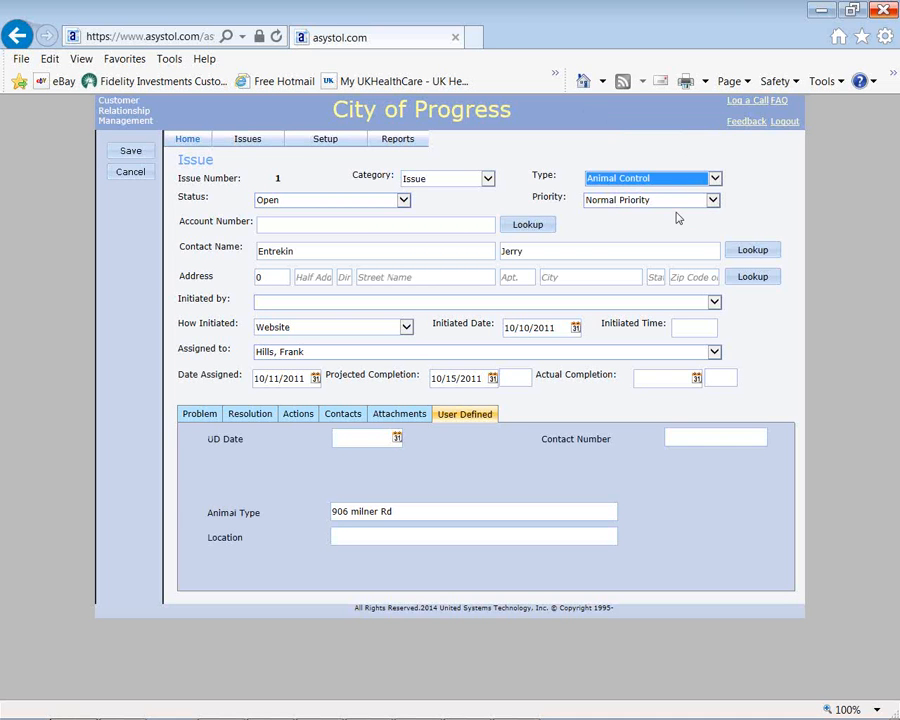
{"action": "left_click", "coordinate": [714, 179]}
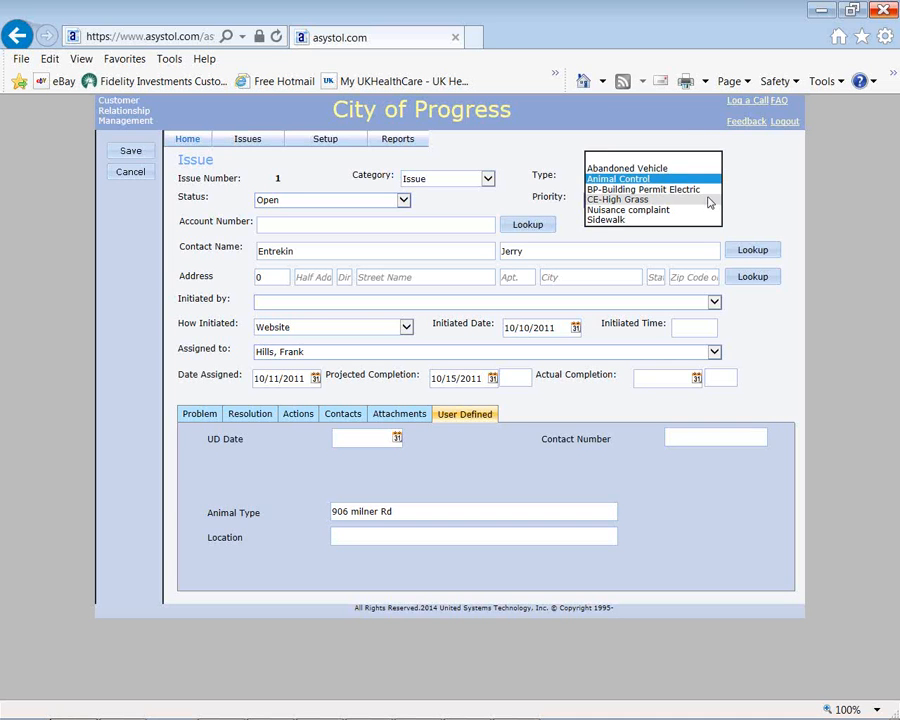
{"action": "left_click", "coordinate": [707, 199]}
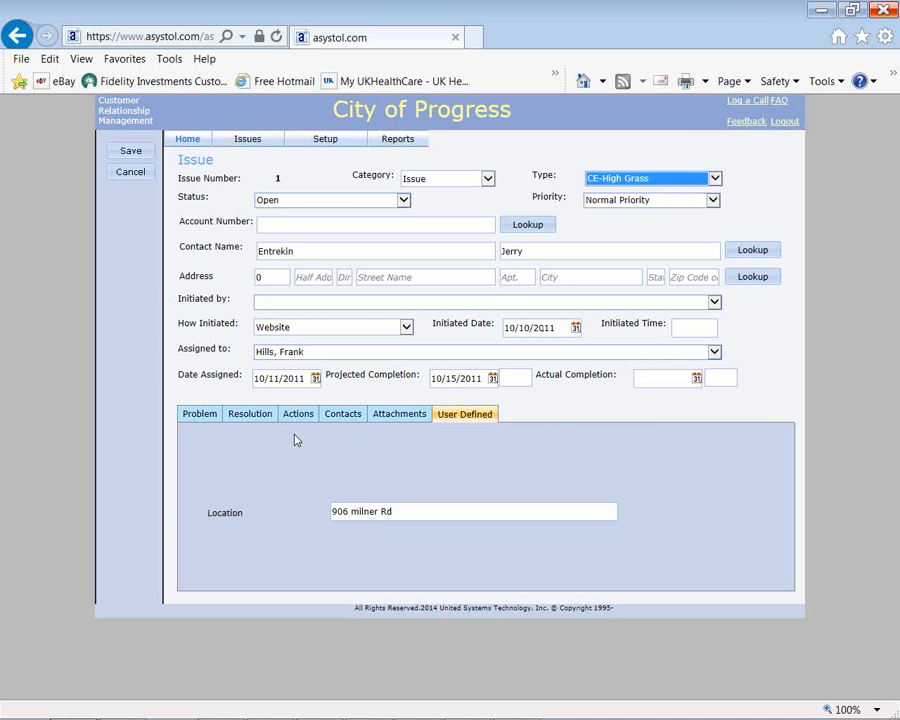
Step: View the issue's Problem section, then open the Issues Summary Report options
{"action": "left_click", "coordinate": [210, 420]}
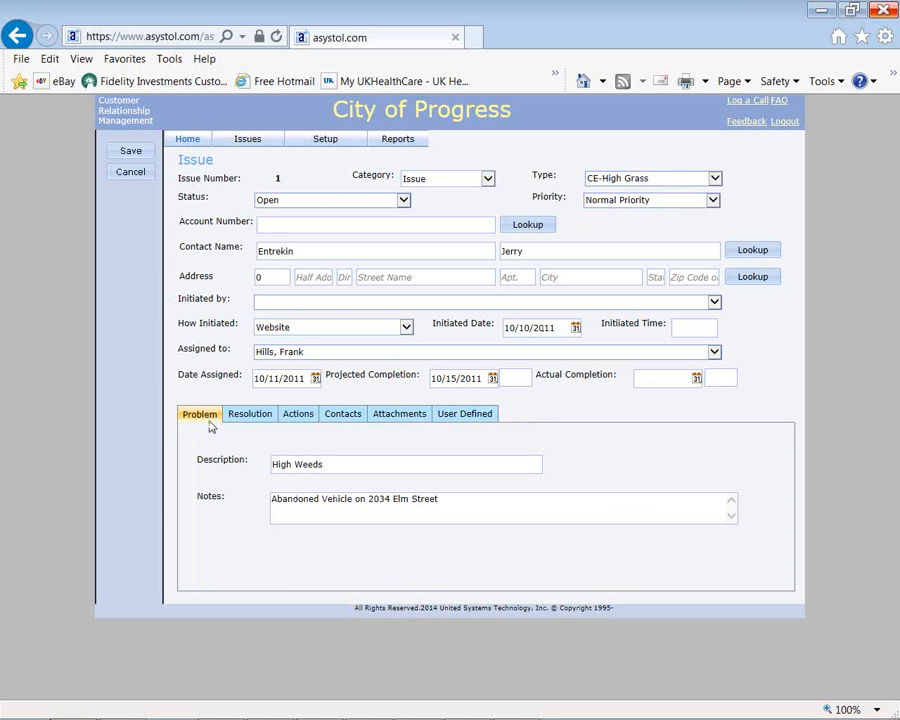
{"action": "mouse_move", "coordinate": [385, 146]}
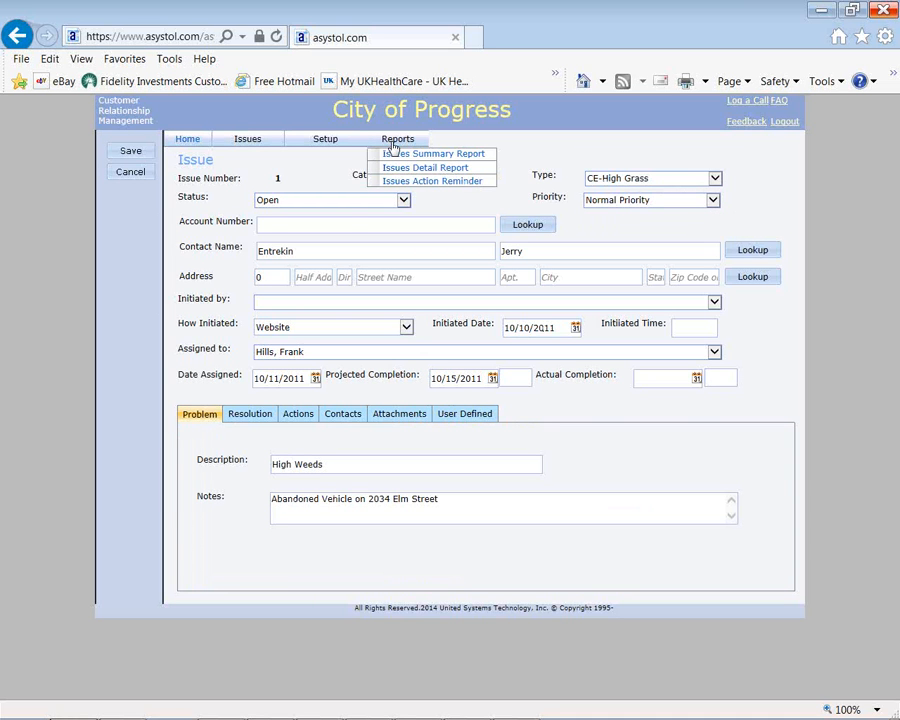
{"action": "left_click", "coordinate": [395, 156]}
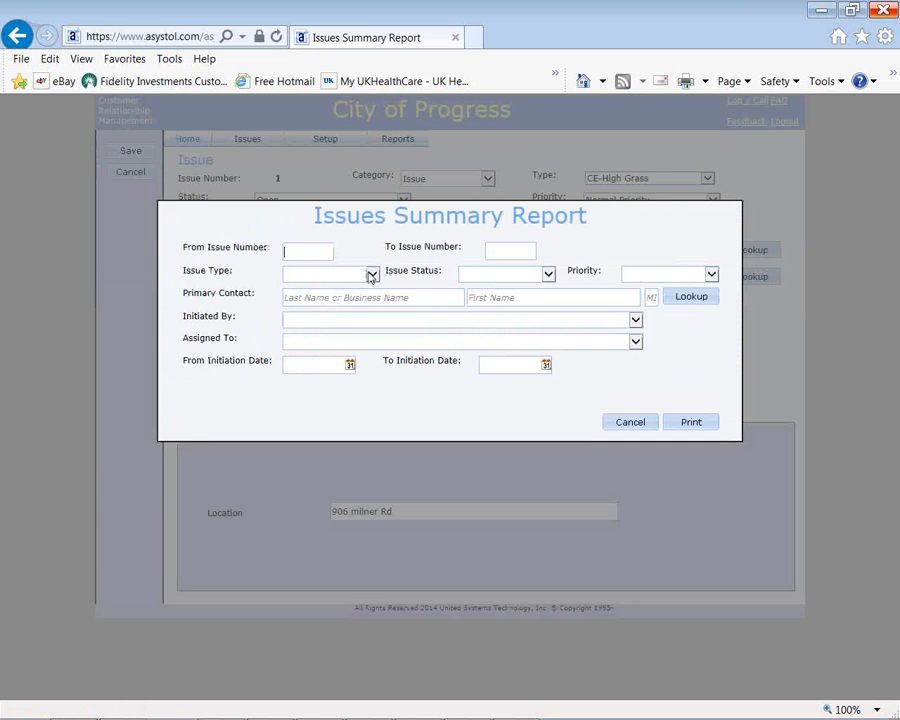
Step: Generate the Issue Summary Report limited to Urgent priority issues
{"action": "left_click", "coordinate": [371, 276]}
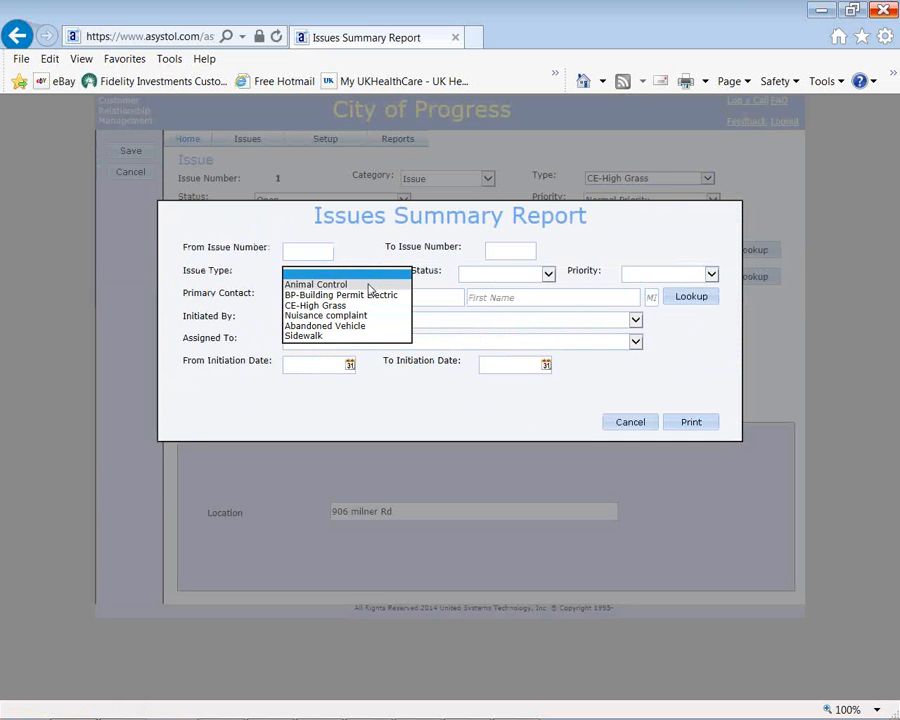
{"action": "left_click", "coordinate": [547, 274]}
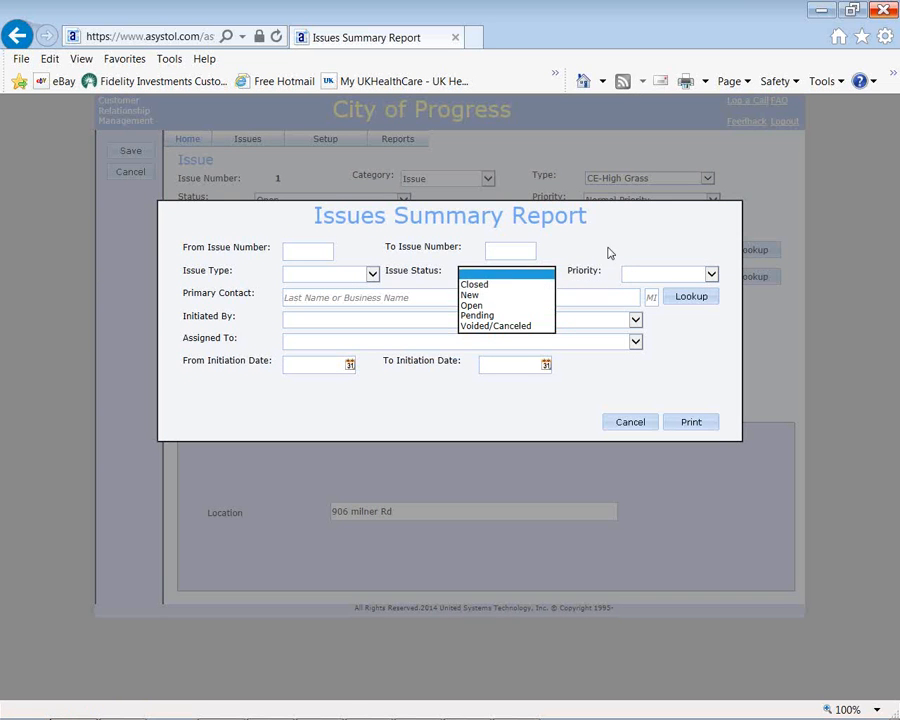
{"action": "left_click", "coordinate": [679, 279]}
{"action": "left_click", "coordinate": [713, 280]}
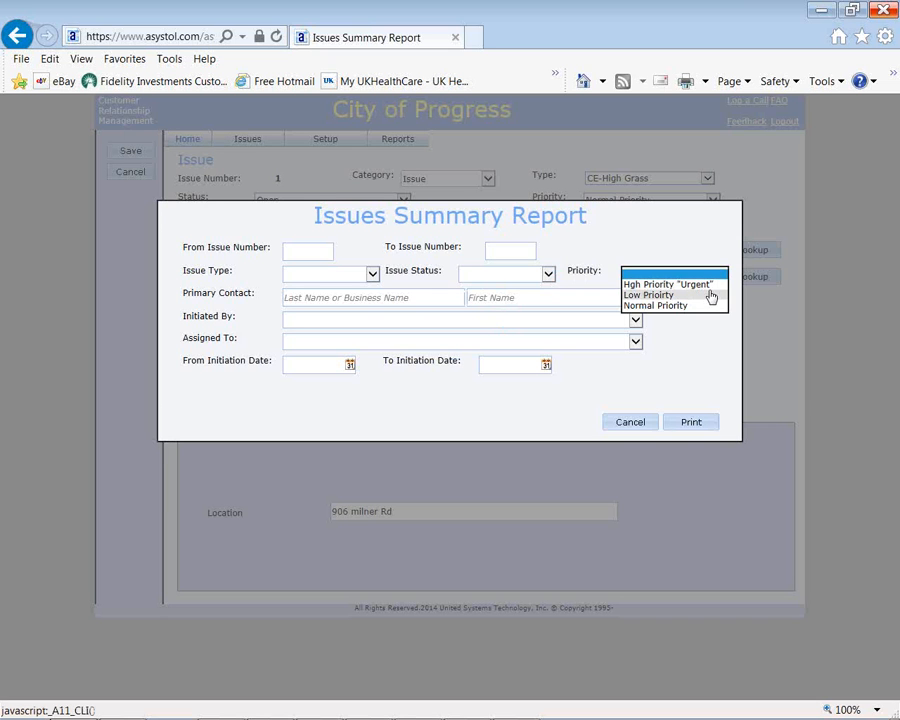
{"action": "left_click", "coordinate": [710, 285]}
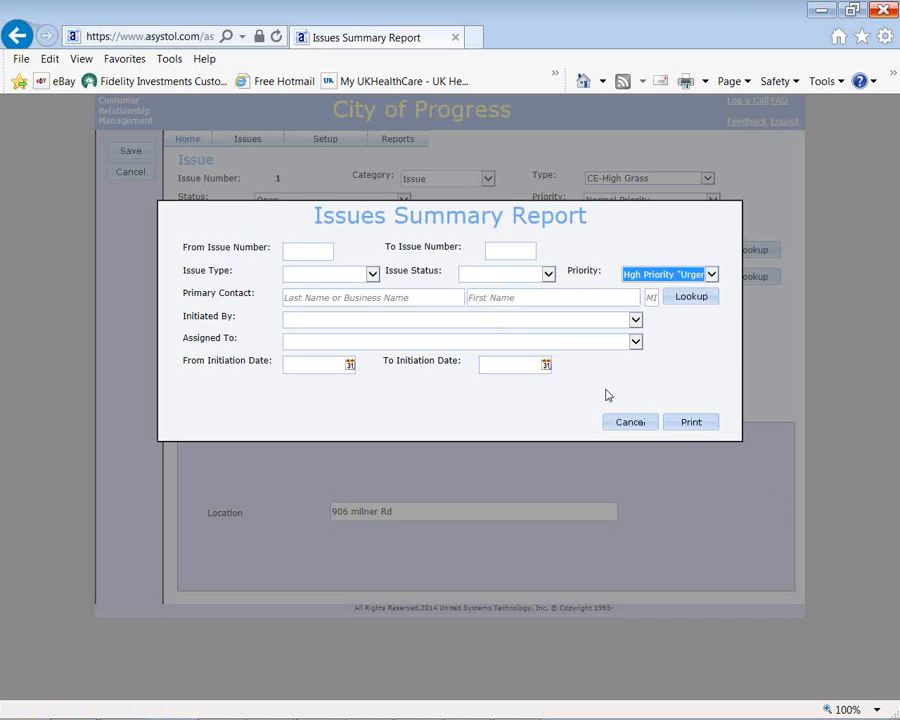
{"action": "left_click", "coordinate": [692, 425]}
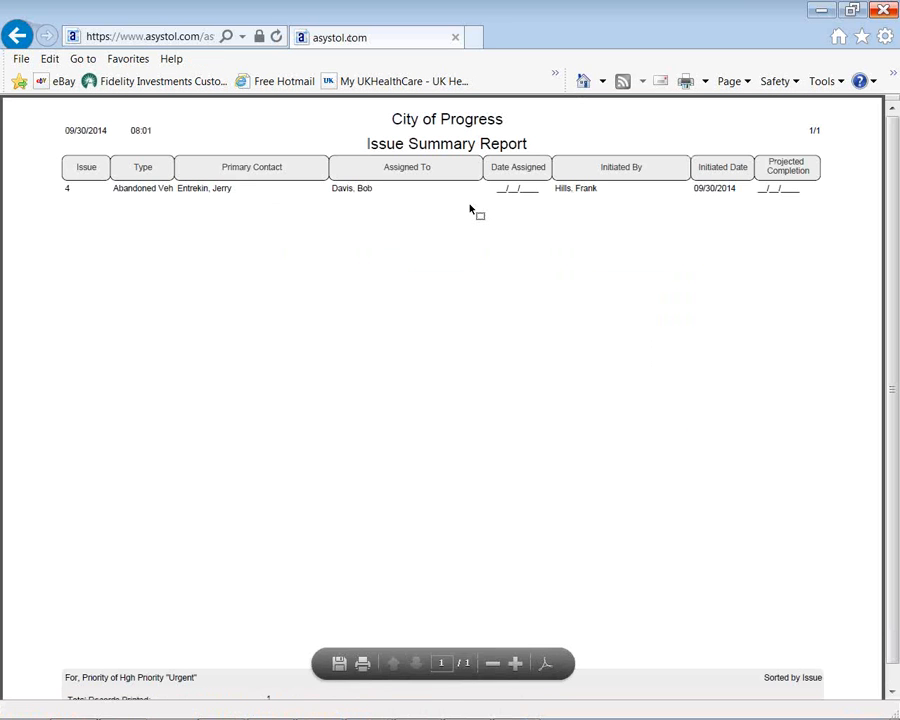
Step: Close the summary report and its dialog, then open the Issues Detail Report
{"action": "left_click", "coordinate": [18, 44]}
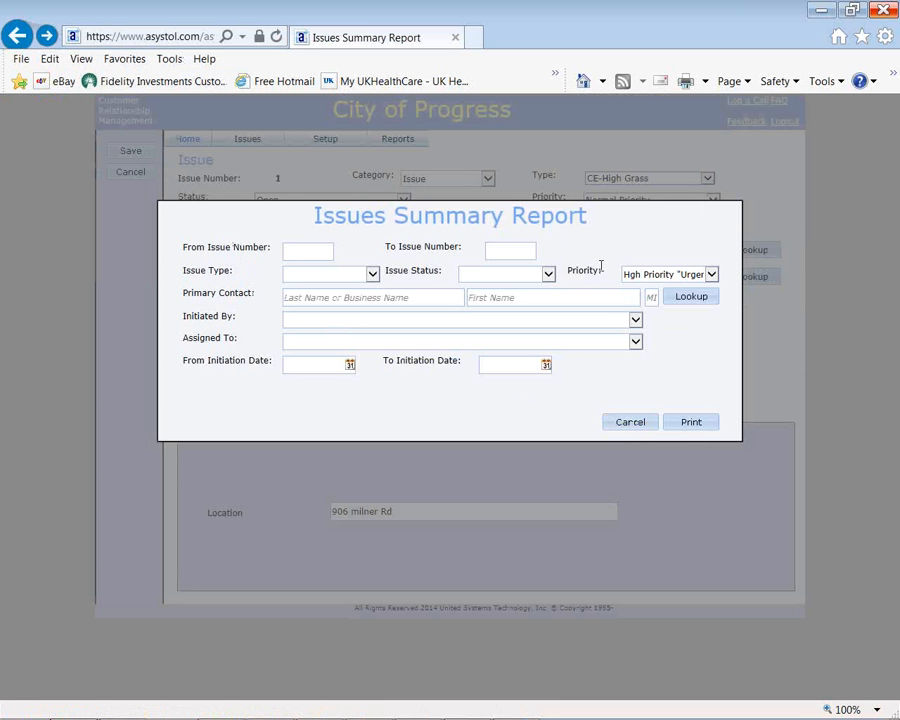
{"action": "left_click", "coordinate": [630, 422]}
{"action": "mouse_move", "coordinate": [358, 152]}
{"action": "mouse_move", "coordinate": [392, 150]}
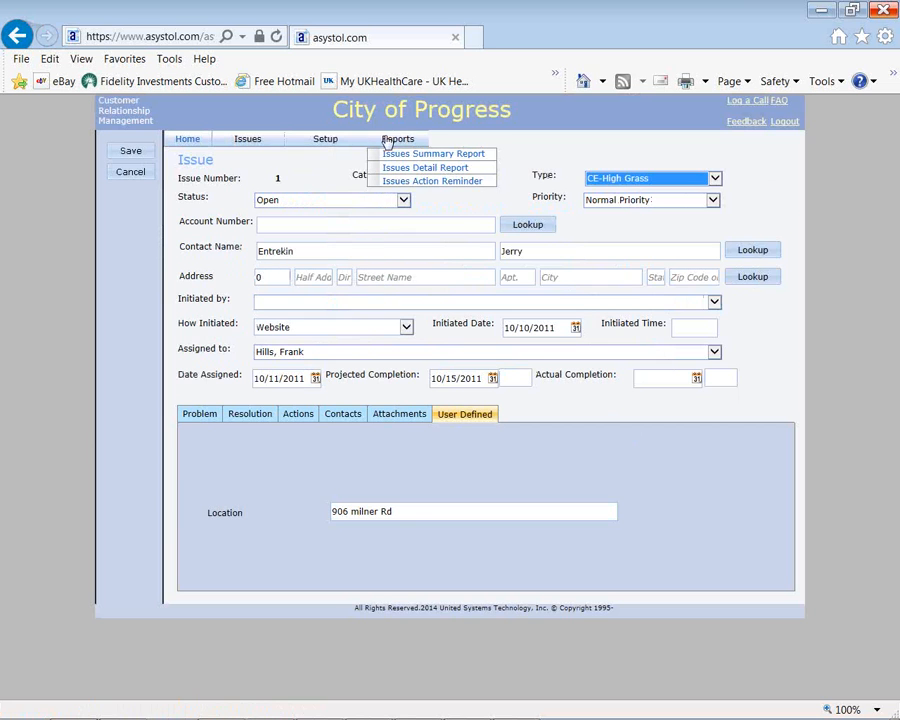
{"action": "left_click", "coordinate": [397, 168]}
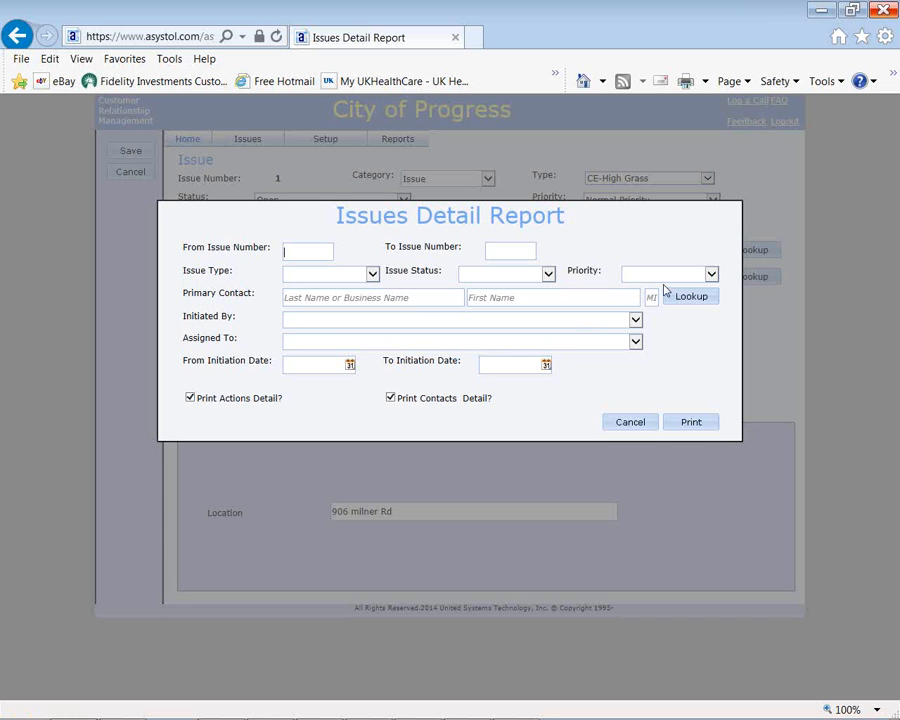
Step: Print the Issues Detail Report for all issues, leaving Priority and Issue Type blank
{"action": "left_click", "coordinate": [711, 274]}
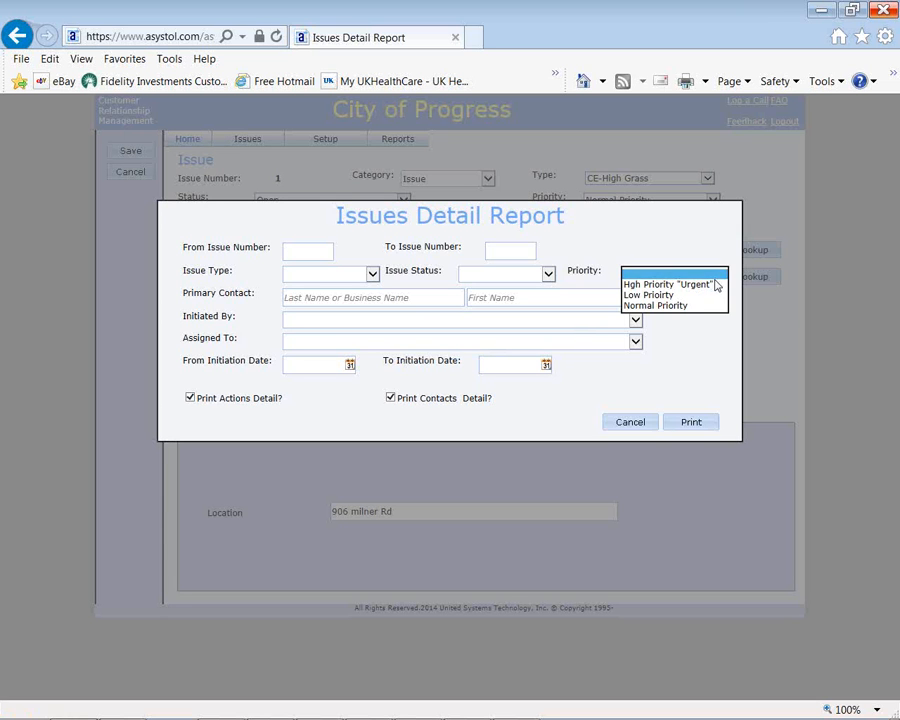
{"action": "left_click", "coordinate": [682, 237]}
{"action": "left_click", "coordinate": [371, 275]}
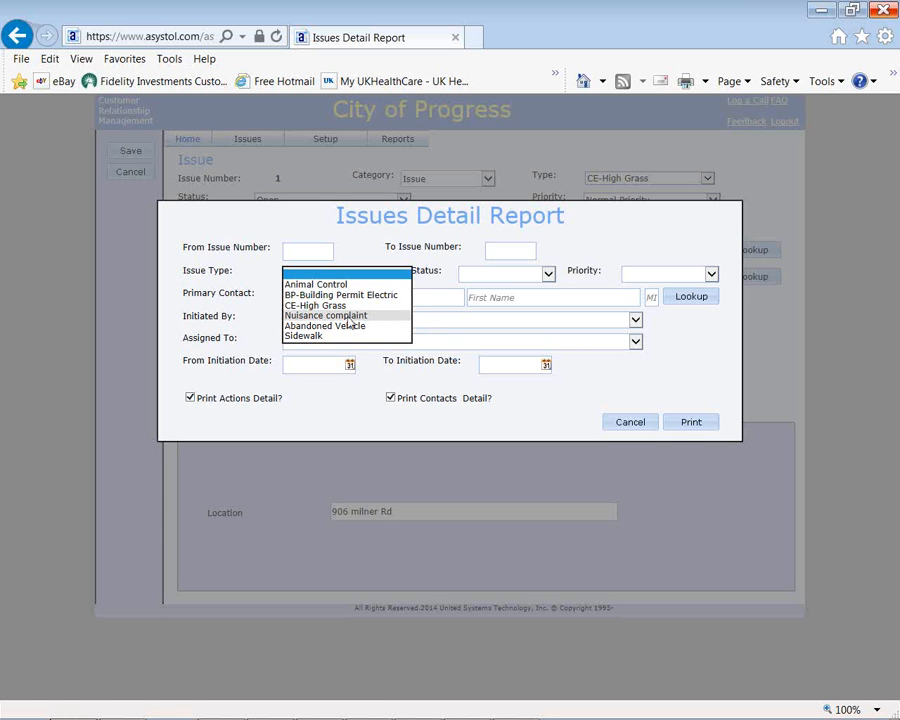
{"action": "left_click", "coordinate": [681, 428]}
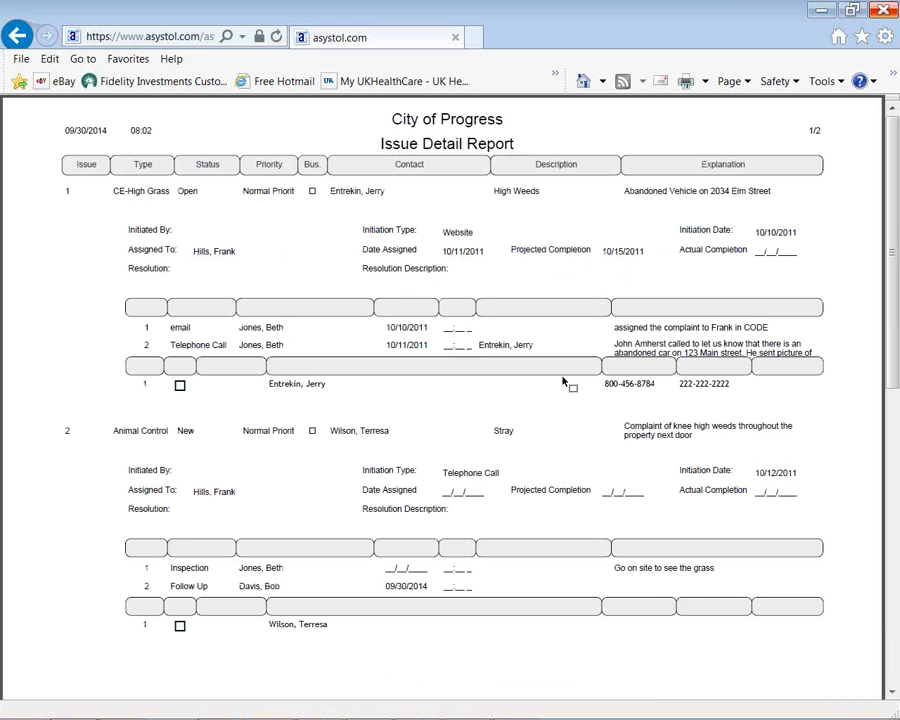
Step: Close the detail report, view the Action Types setup list, and return to the issue record
{"action": "left_click", "coordinate": [17, 35]}
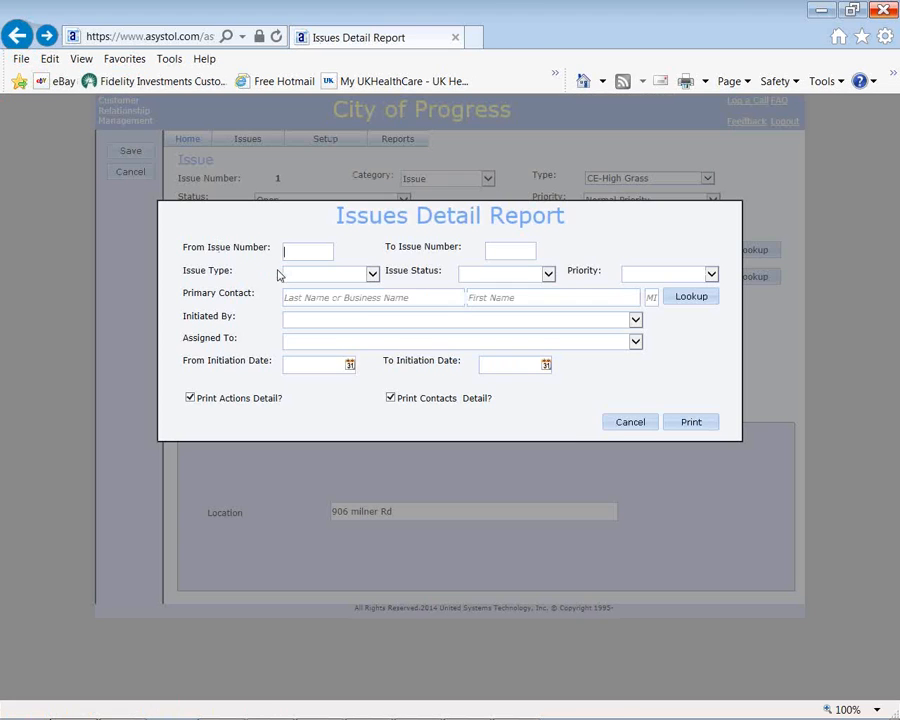
{"action": "left_click", "coordinate": [620, 425]}
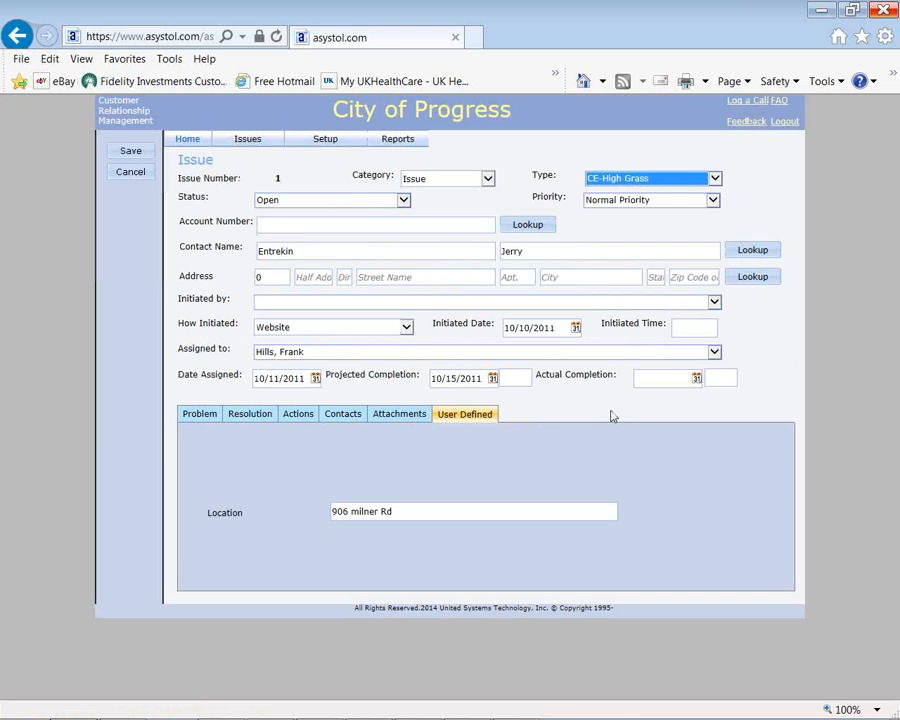
{"action": "mouse_move", "coordinate": [323, 150]}
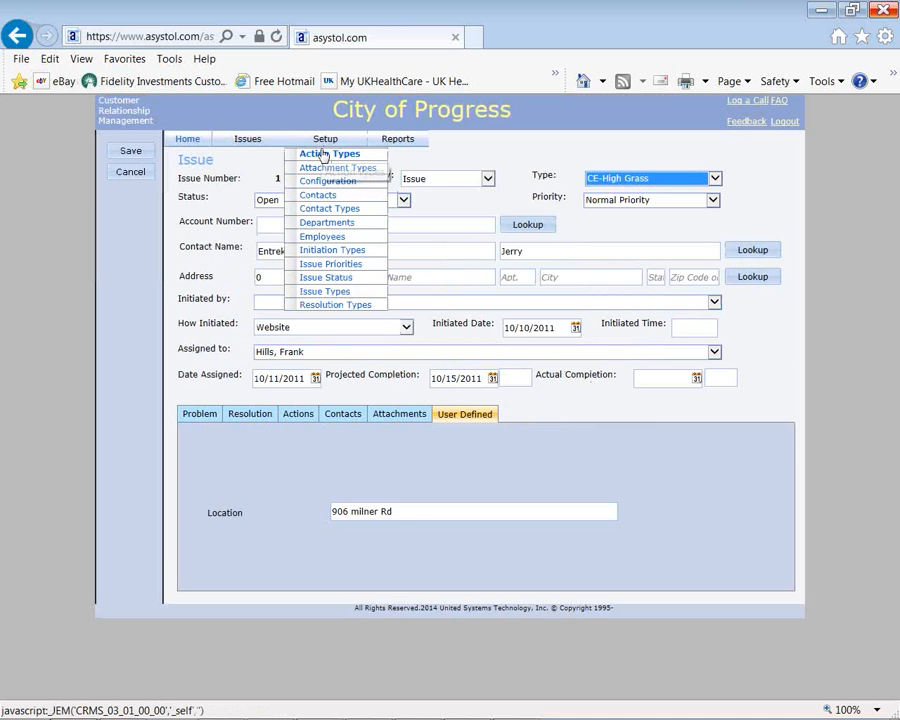
{"action": "left_click", "coordinate": [323, 155]}
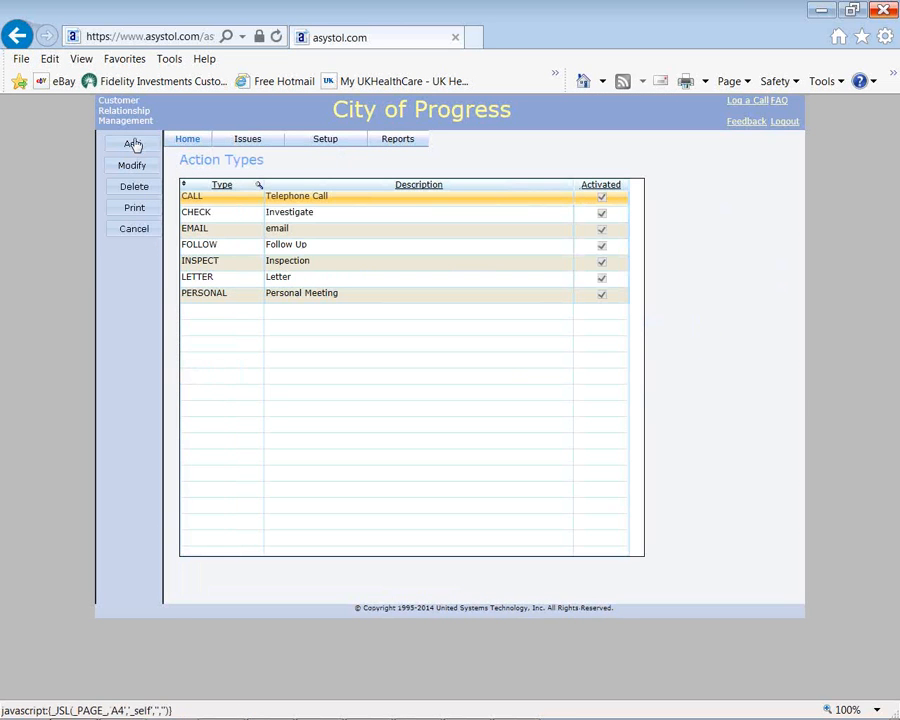
{"action": "left_click", "coordinate": [17, 37]}
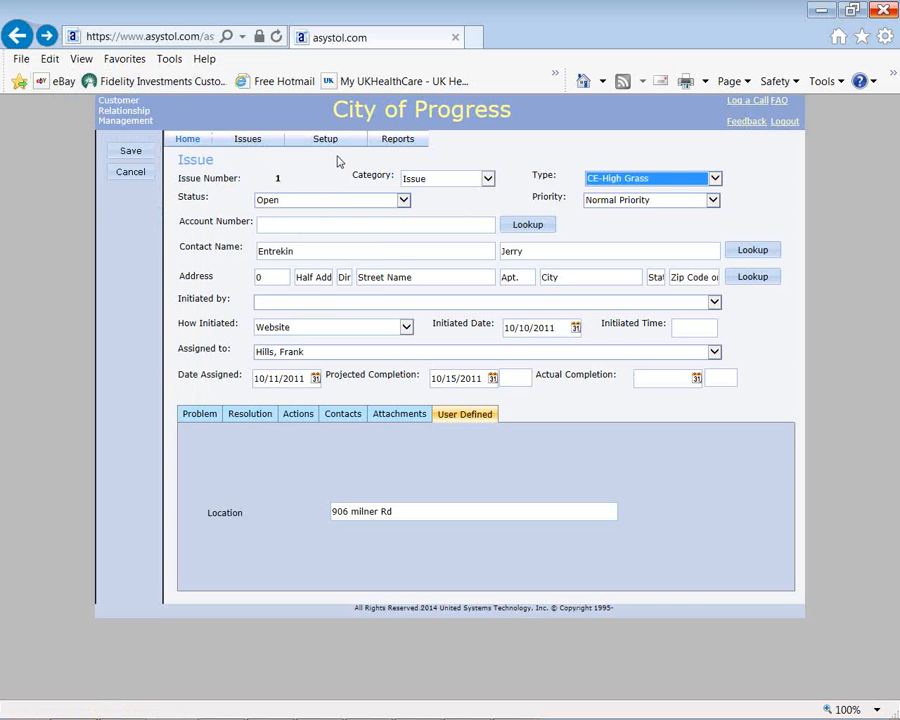
{"action": "mouse_move", "coordinate": [333, 147]}
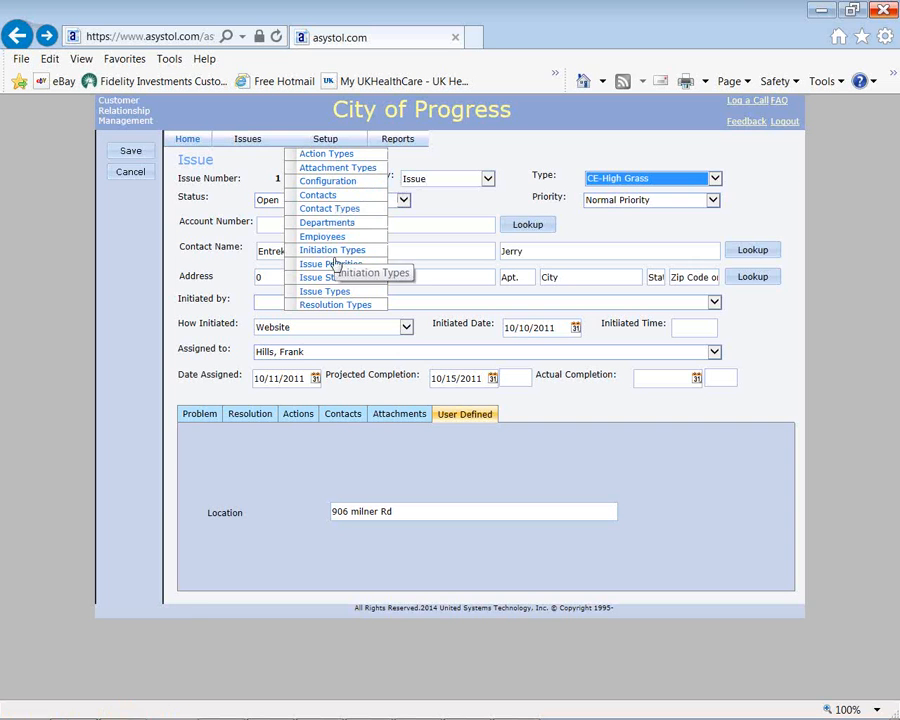
Step: Review the ANIMAL issue type's user-defined prompts in Setup > Issue Types, then return home
{"action": "left_click", "coordinate": [335, 291]}
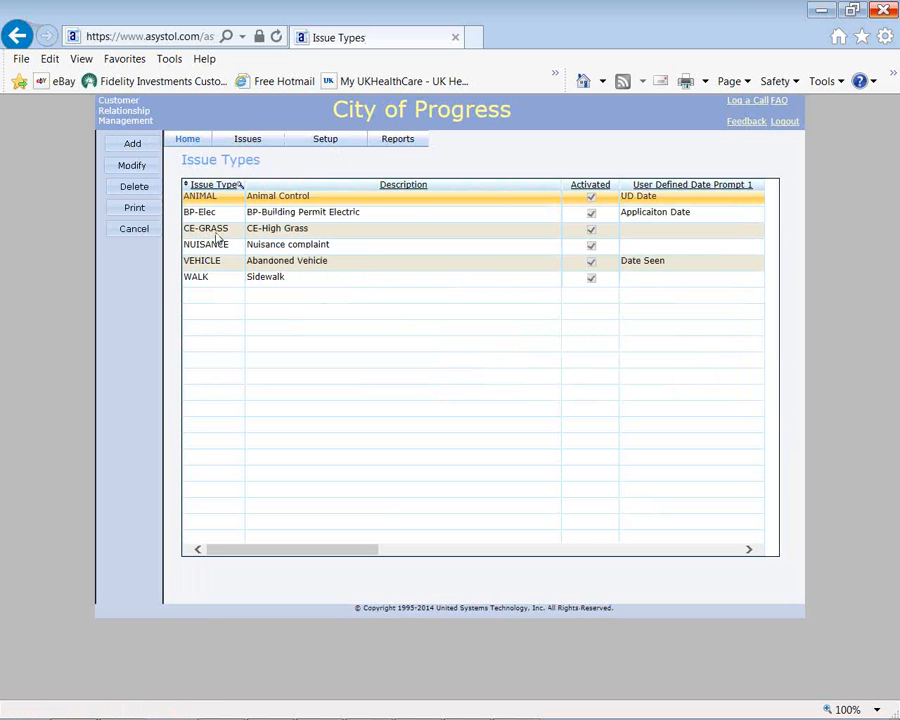
{"action": "left_click", "coordinate": [134, 166]}
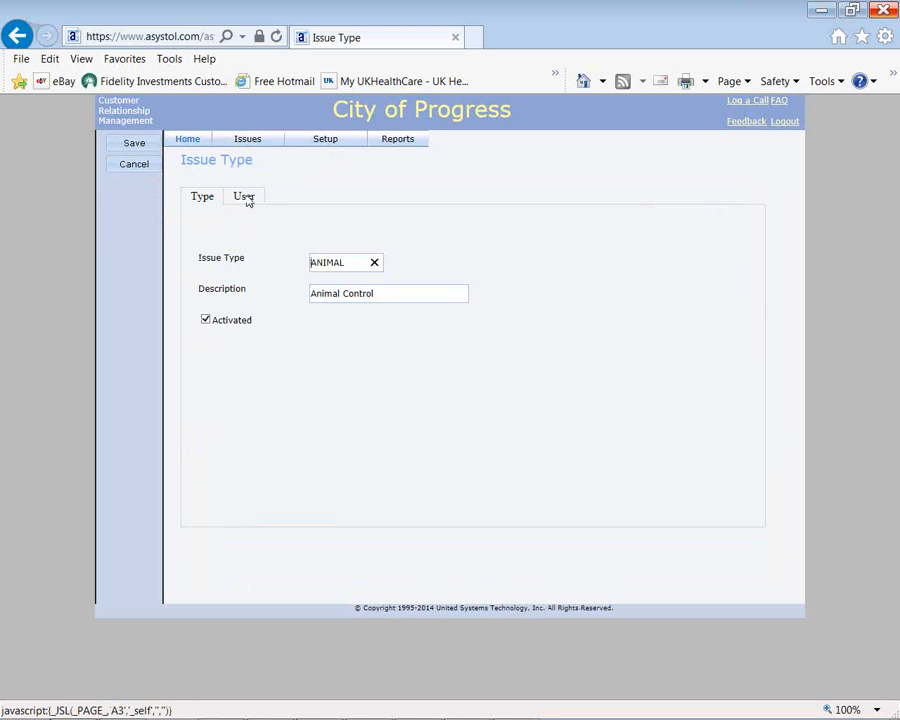
{"action": "left_click", "coordinate": [244, 198]}
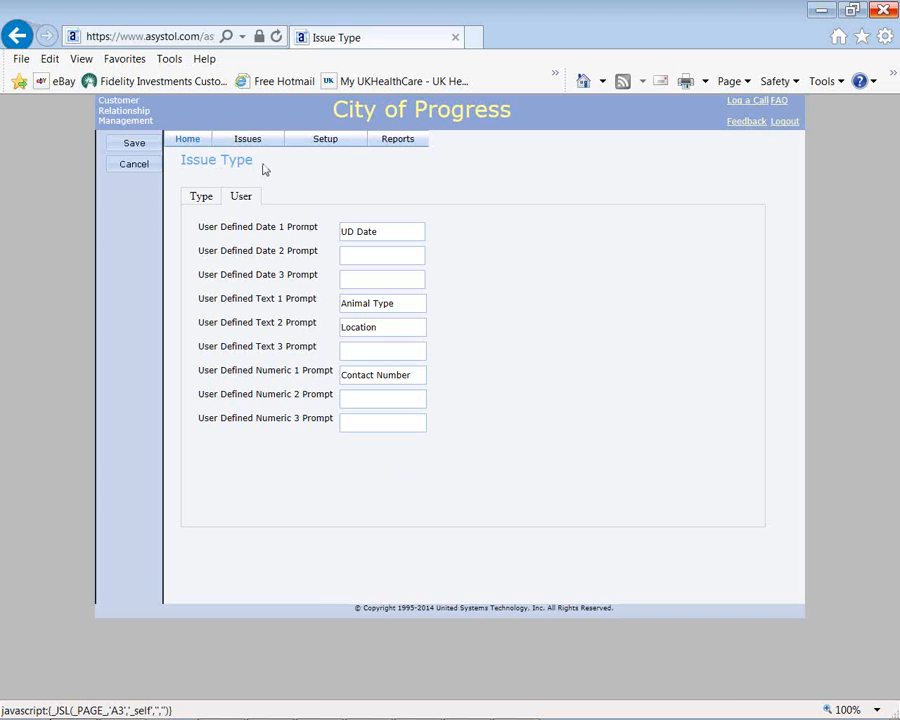
{"action": "left_click", "coordinate": [187, 139]}
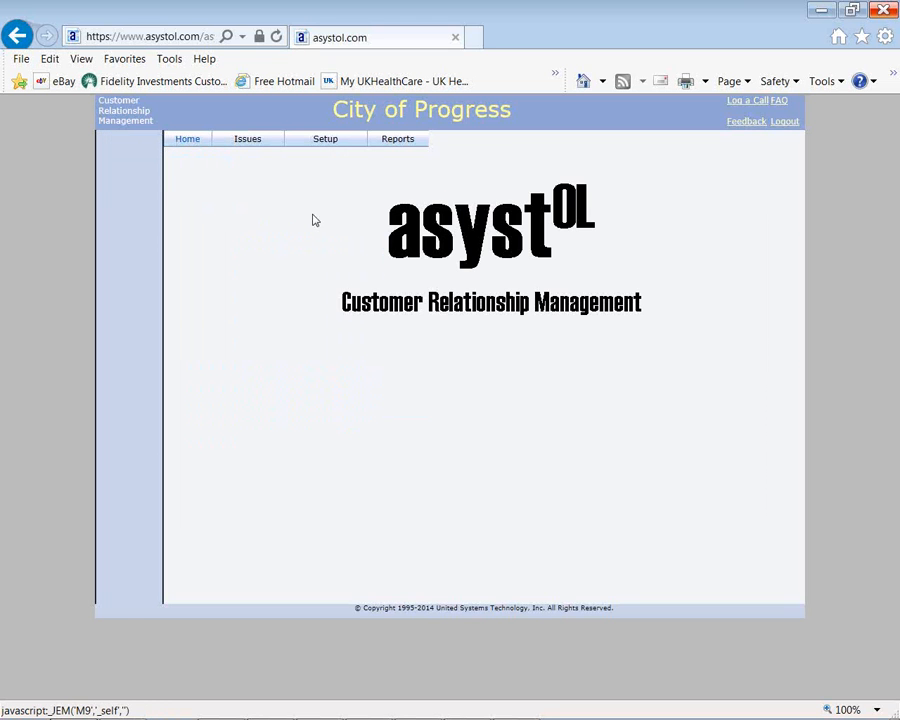
{"action": "left_click", "coordinate": [397, 139]}
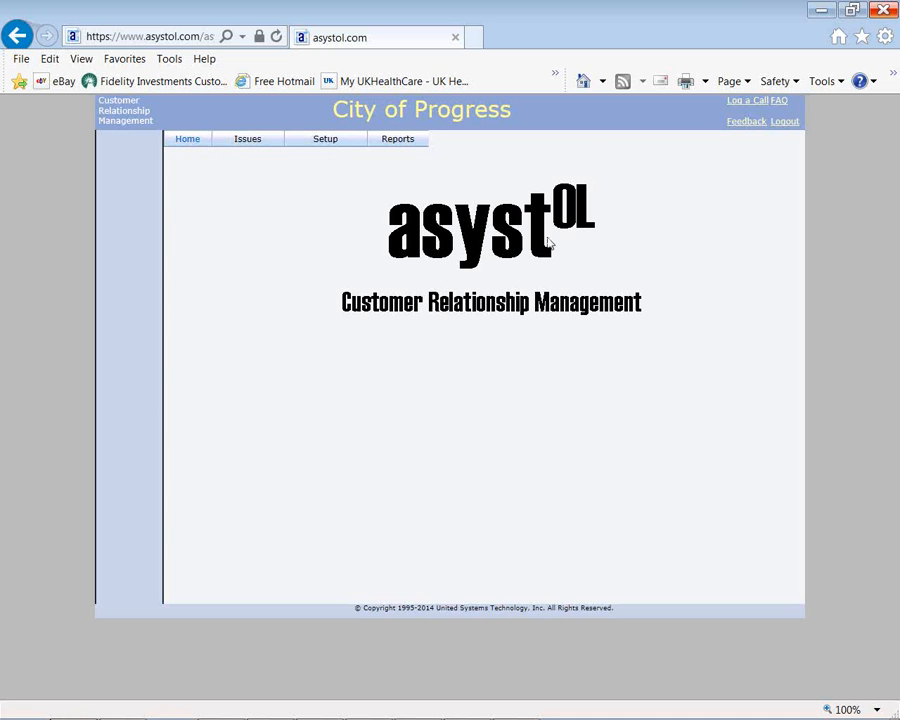
{"action": "left_click", "coordinate": [156, 37]}
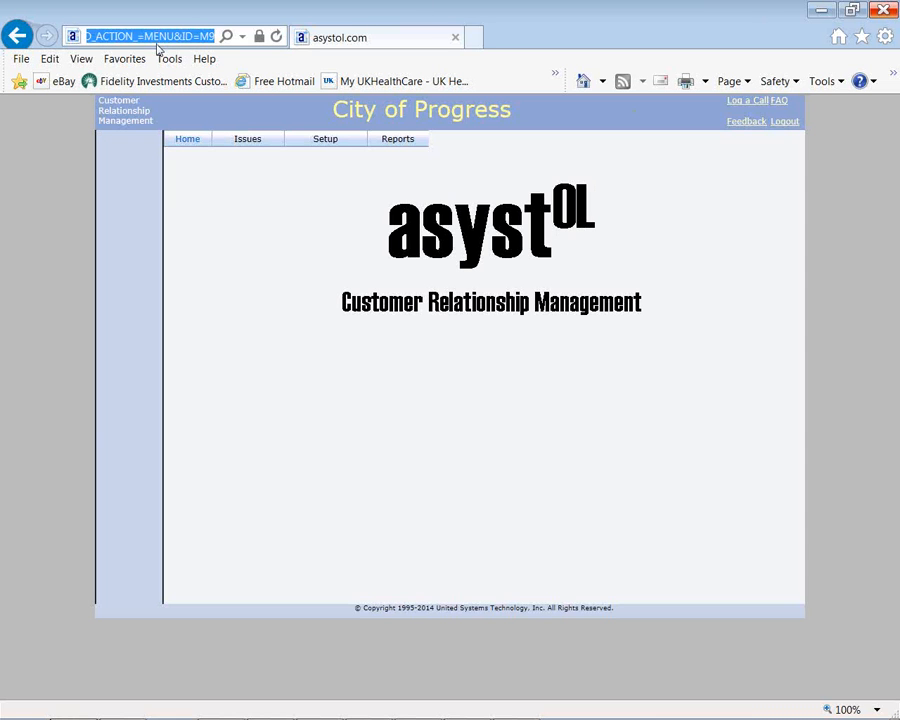